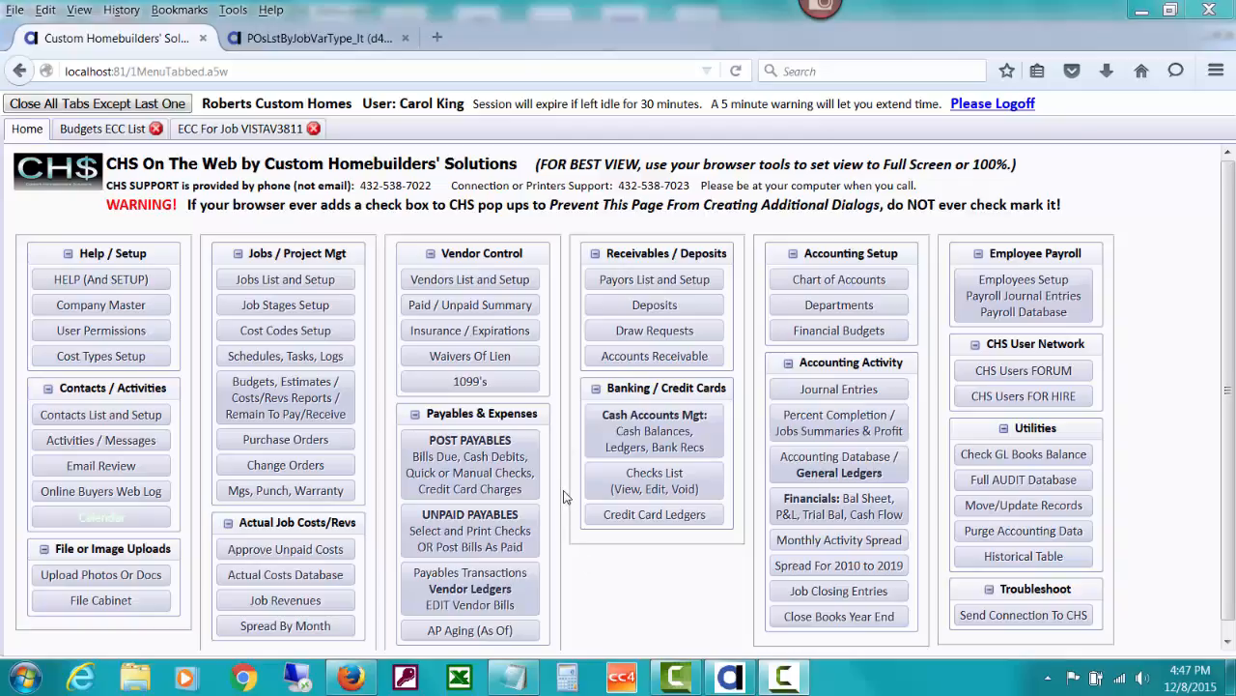
Step: Open the Purchase Orders menu and read its help section on creating variance purchase orders and back charges
{"action": "left_click", "coordinate": [321, 450]}
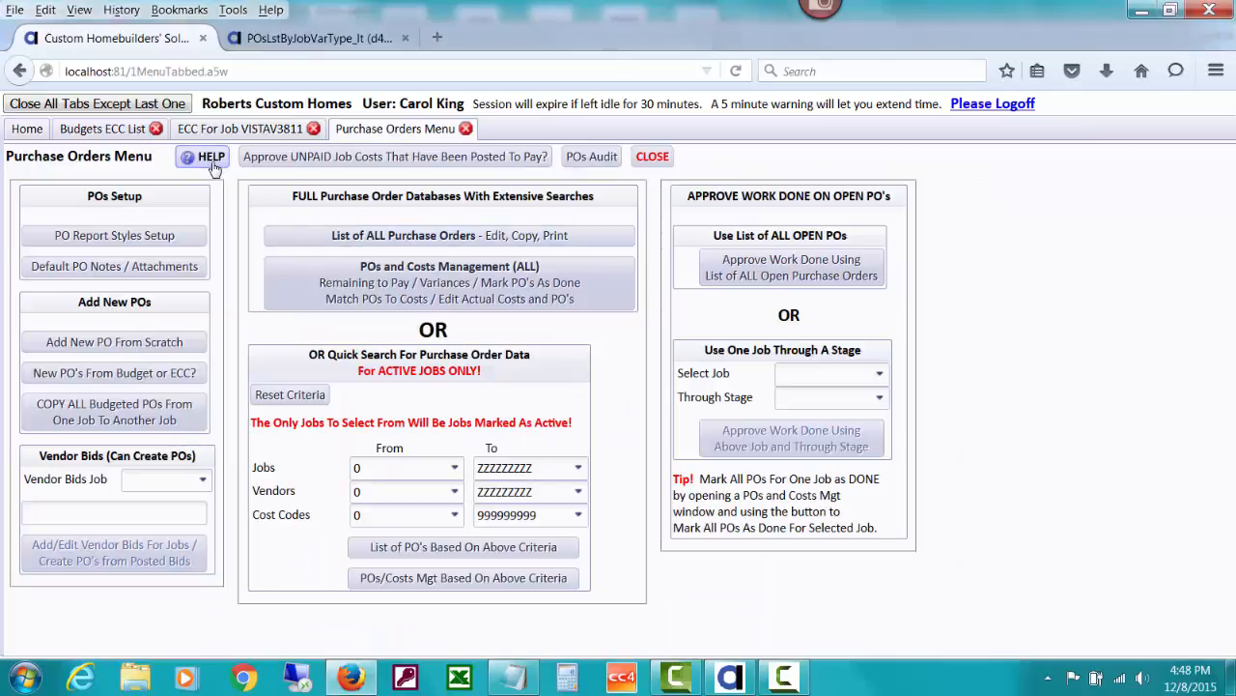
{"action": "left_click", "coordinate": [212, 160]}
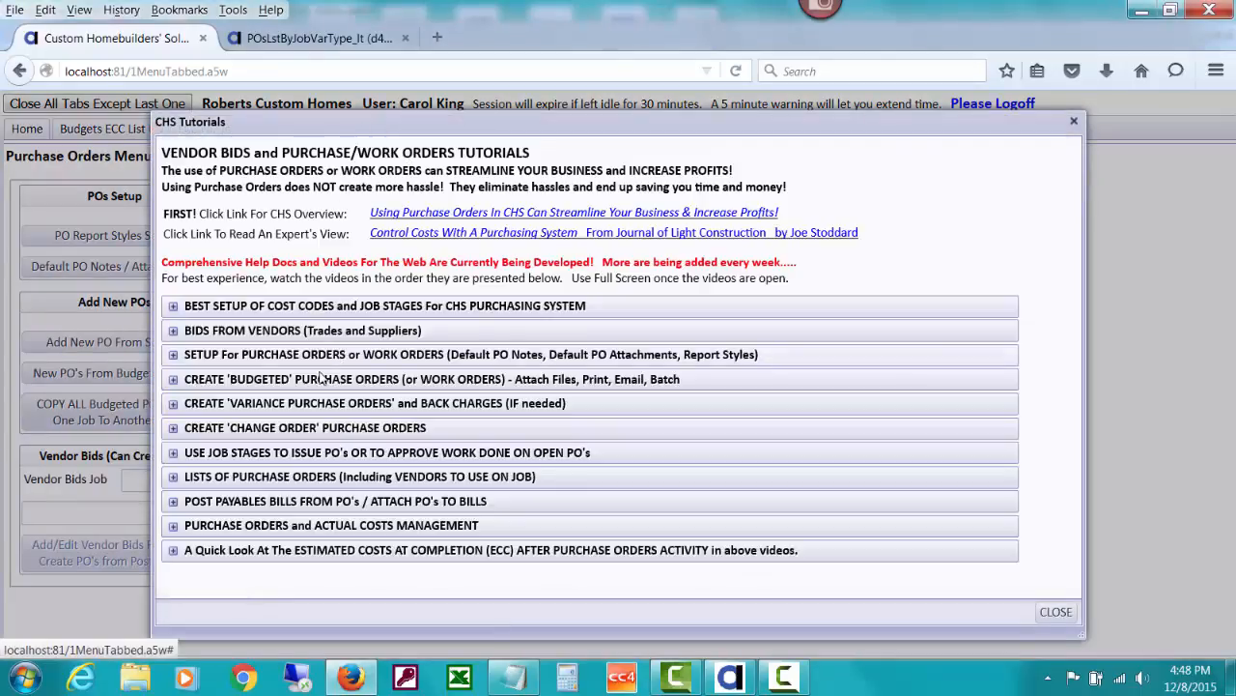
{"action": "left_click", "coordinate": [379, 408]}
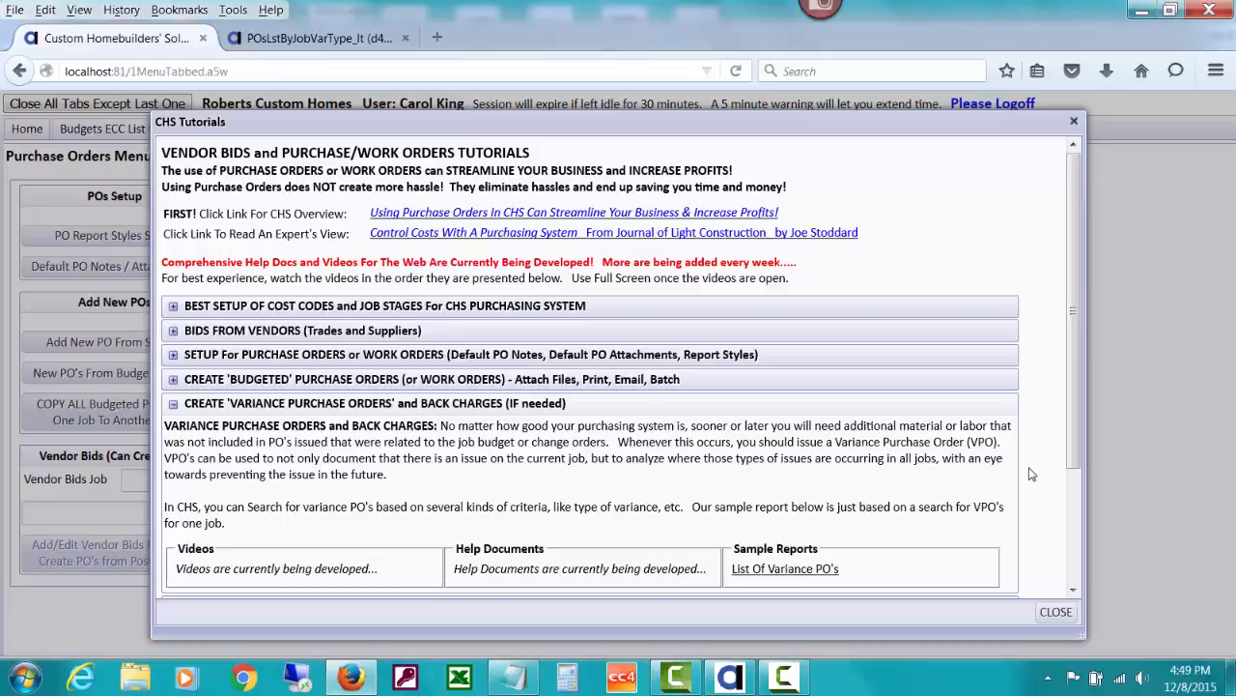
{"action": "left_click", "coordinate": [1055, 612]}
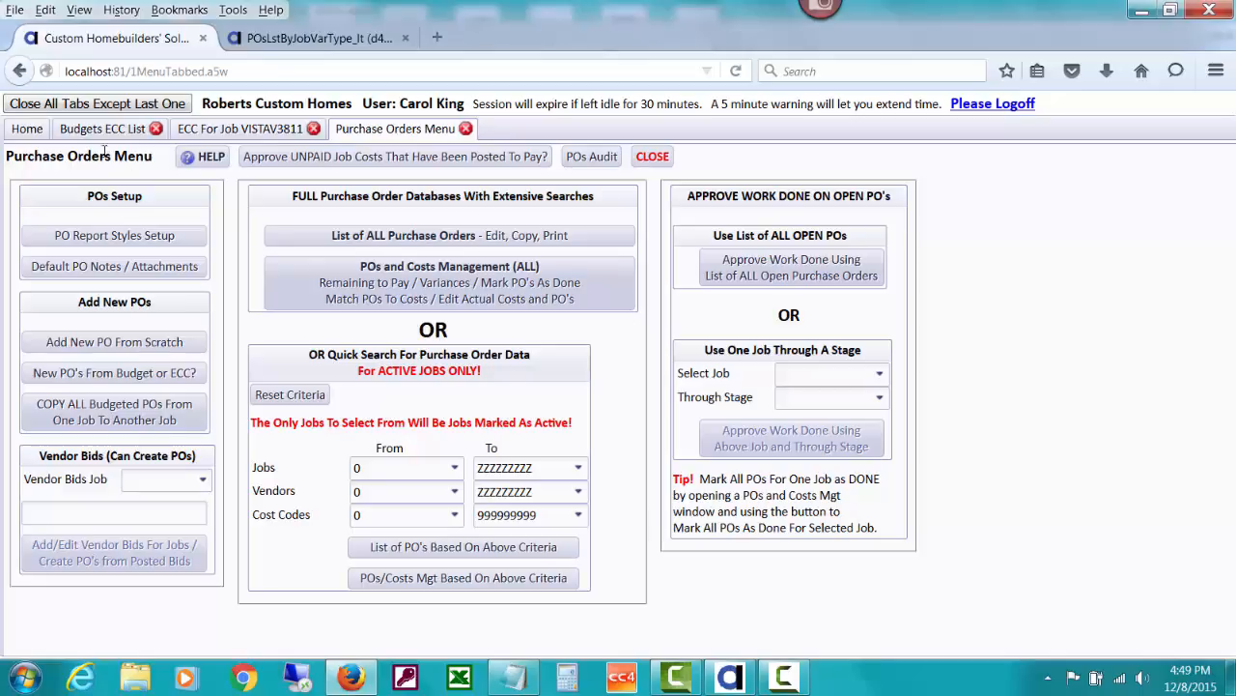
Step: Check the Windows cost code in the estimated costs worksheet for job VISTAV3811, and return to the Purchase Orders menu
{"action": "left_click", "coordinate": [236, 135]}
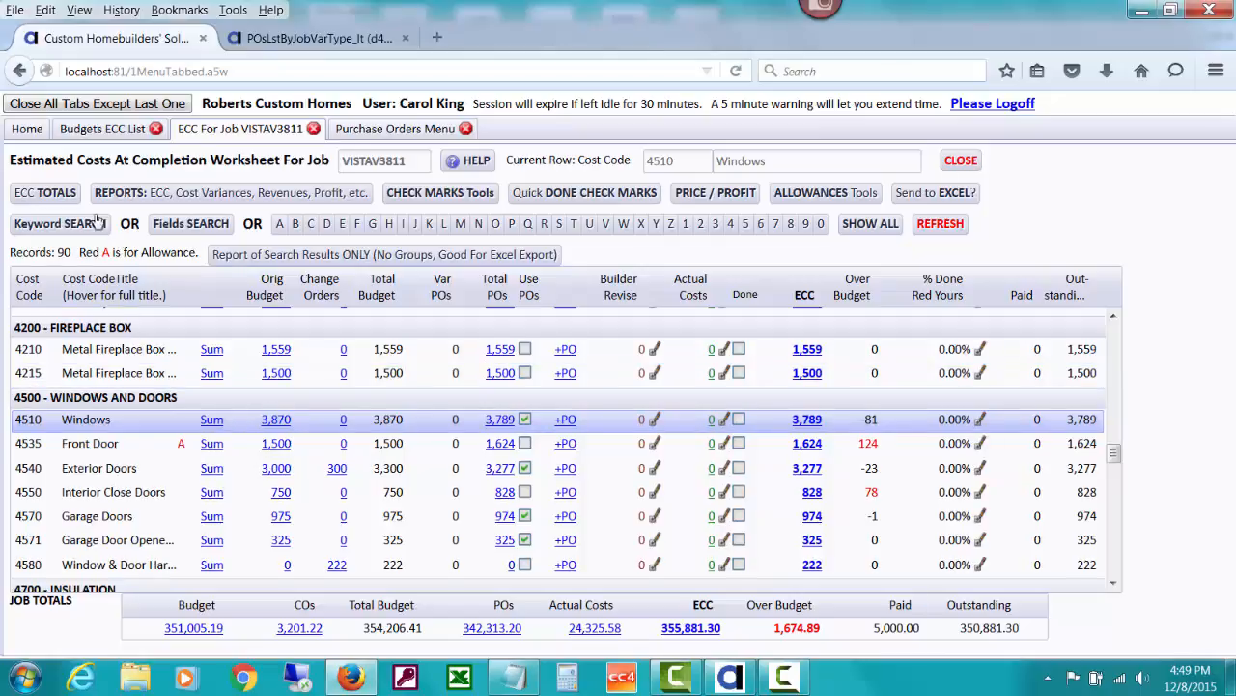
{"action": "left_click", "coordinate": [345, 135]}
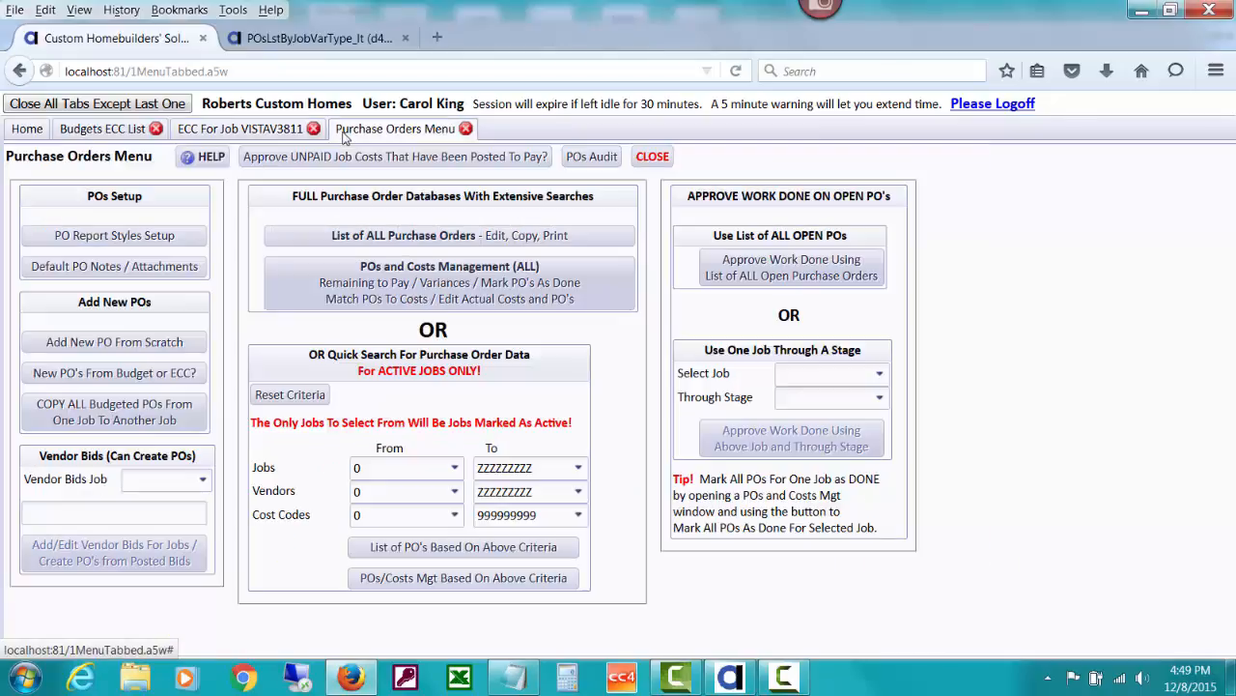
Step: Start a new purchase order from scratch for job VISTAV3811 with vendor PROBUILD
{"action": "left_click", "coordinate": [162, 344]}
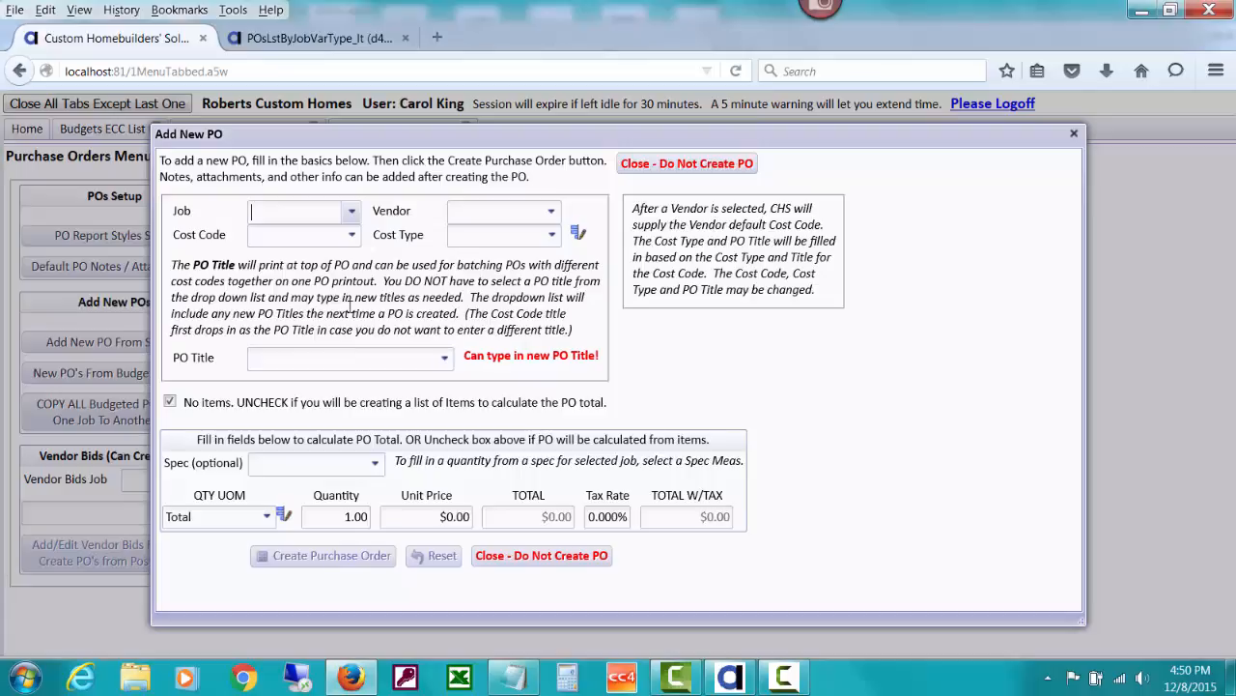
{"action": "type", "text": "v"}
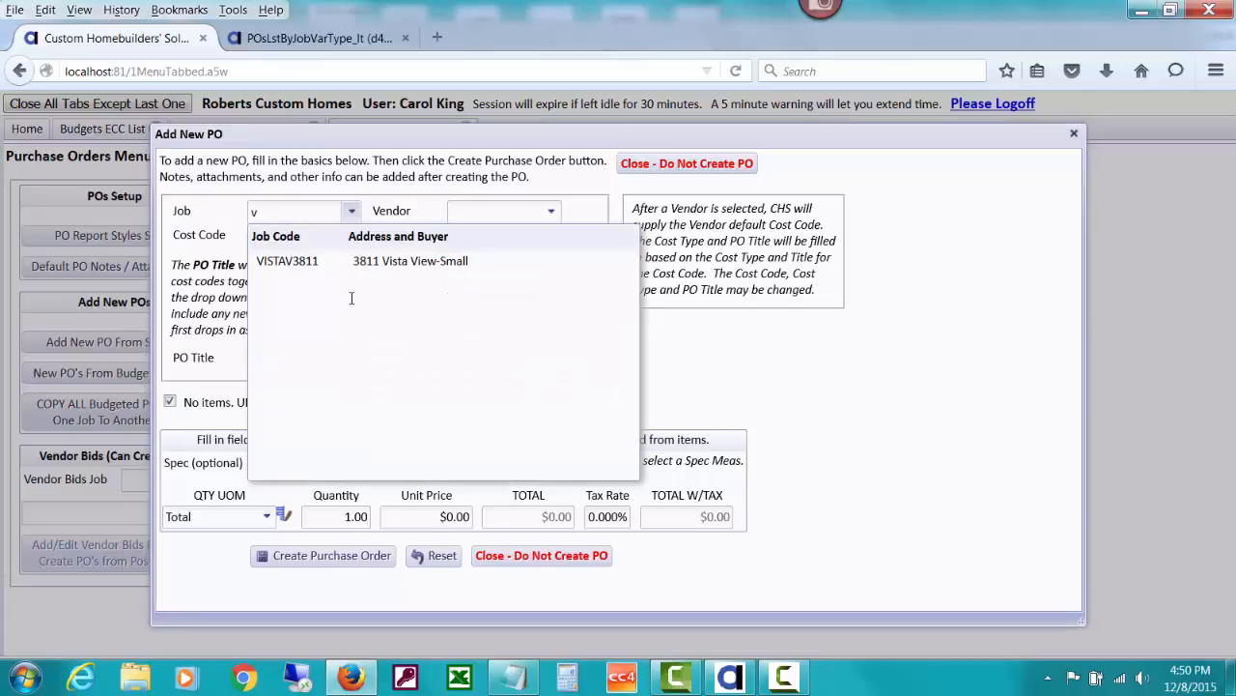
{"action": "left_click", "coordinate": [350, 265]}
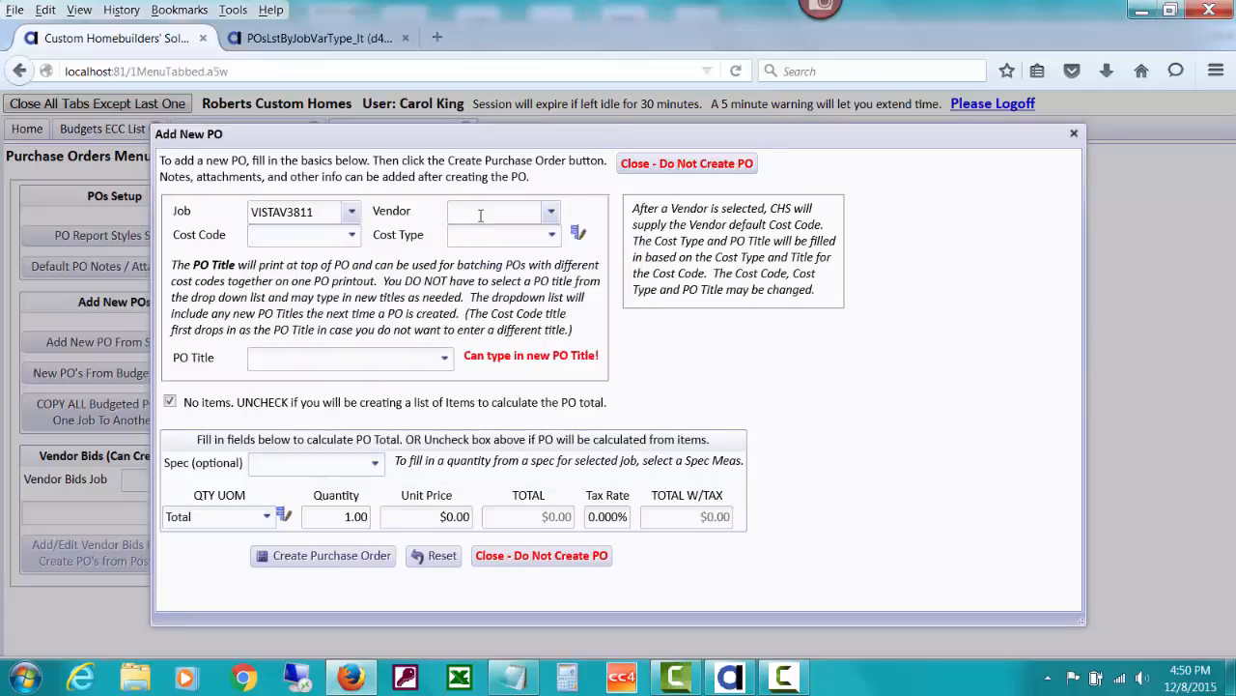
{"action": "left_click", "coordinate": [481, 214]}
{"action": "type", "text": "pro"}
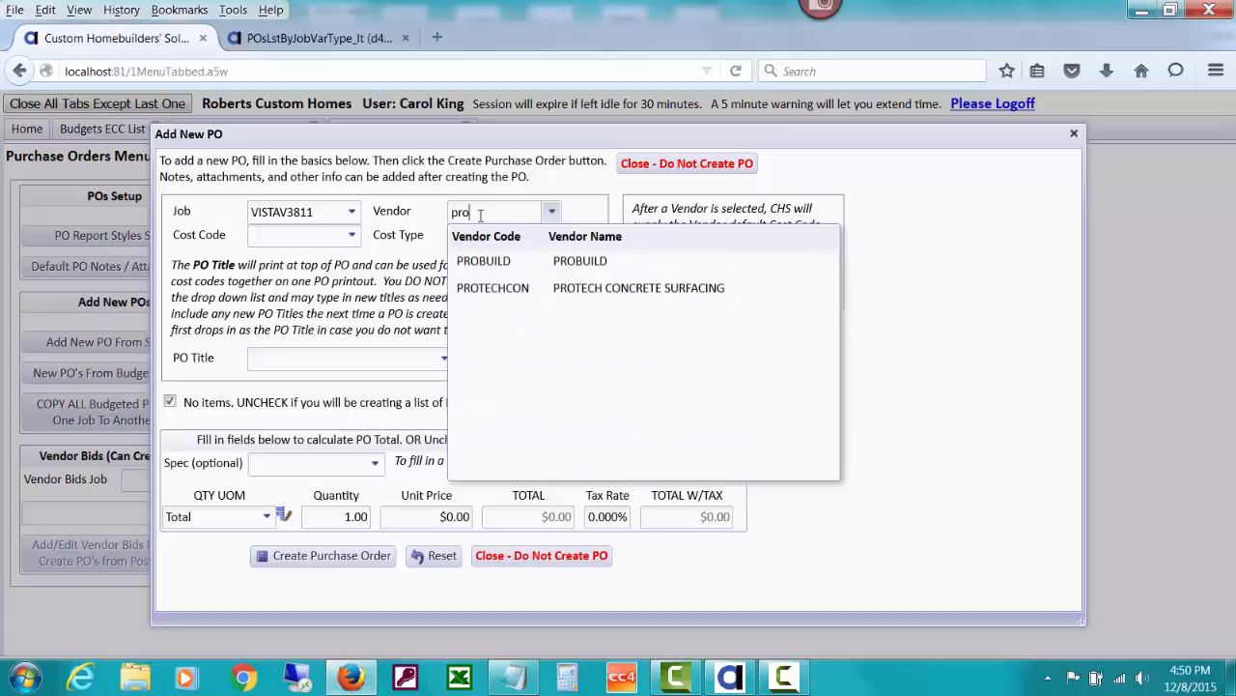
{"action": "left_click", "coordinate": [541, 267]}
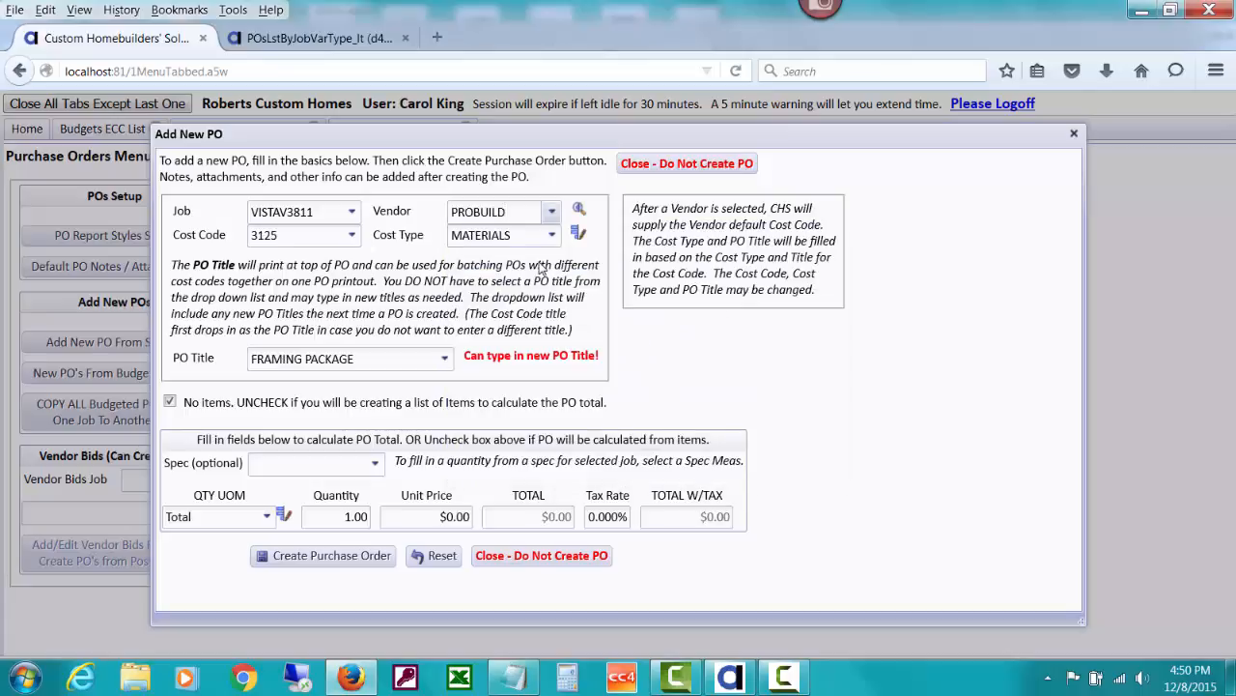
Step: Set the new purchase order's cost code to 4510 and its title to "Master Bath Window"
{"action": "left_click", "coordinate": [278, 235]}
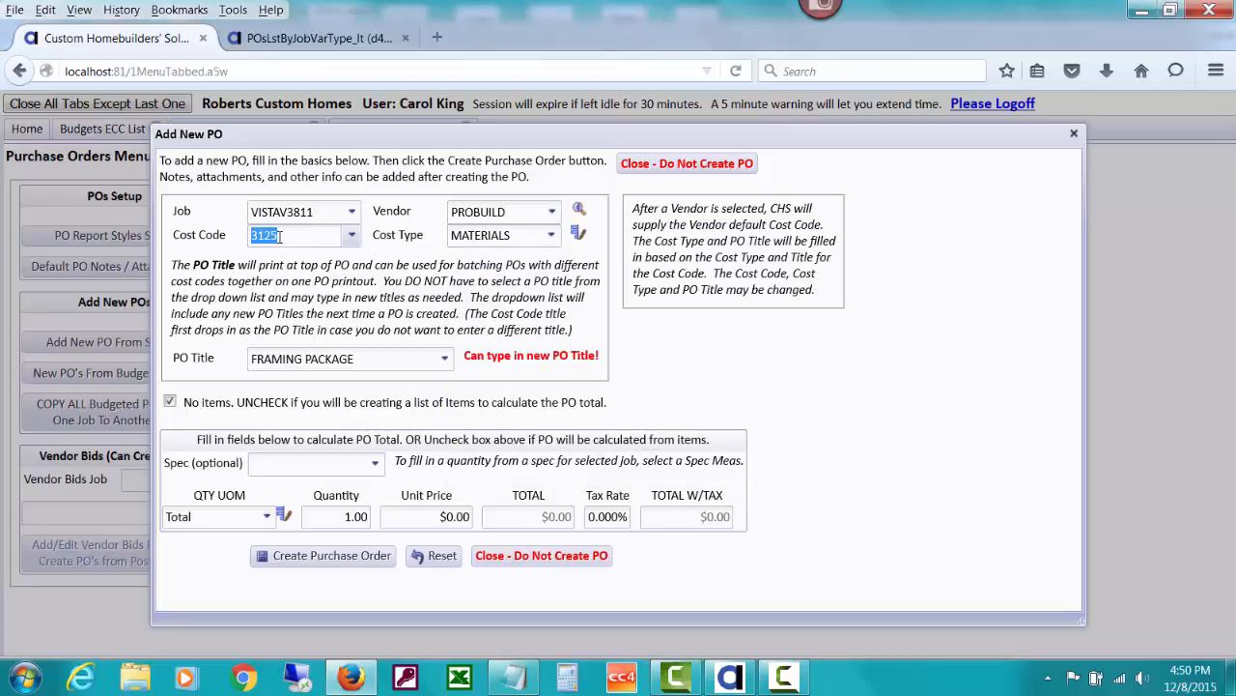
{"action": "type", "text": "4"}
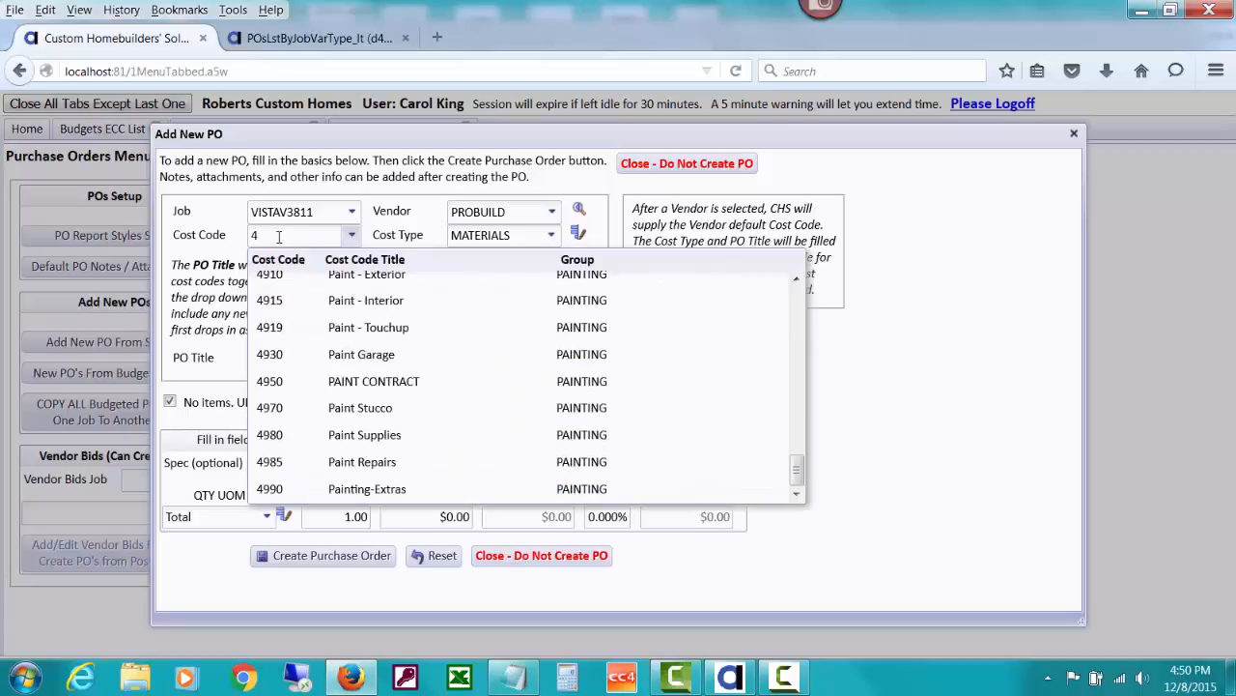
{"action": "type", "text": "510"}
{"action": "key", "text": "Tab"}
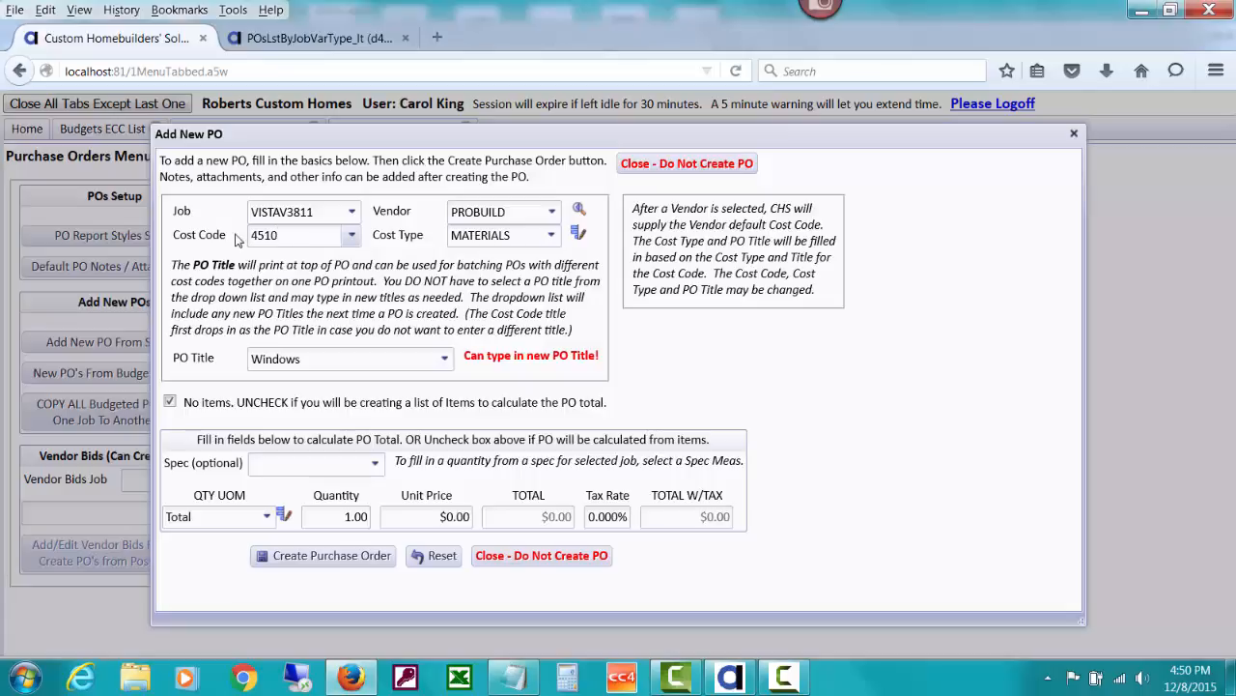
{"action": "left_click", "coordinate": [308, 359]}
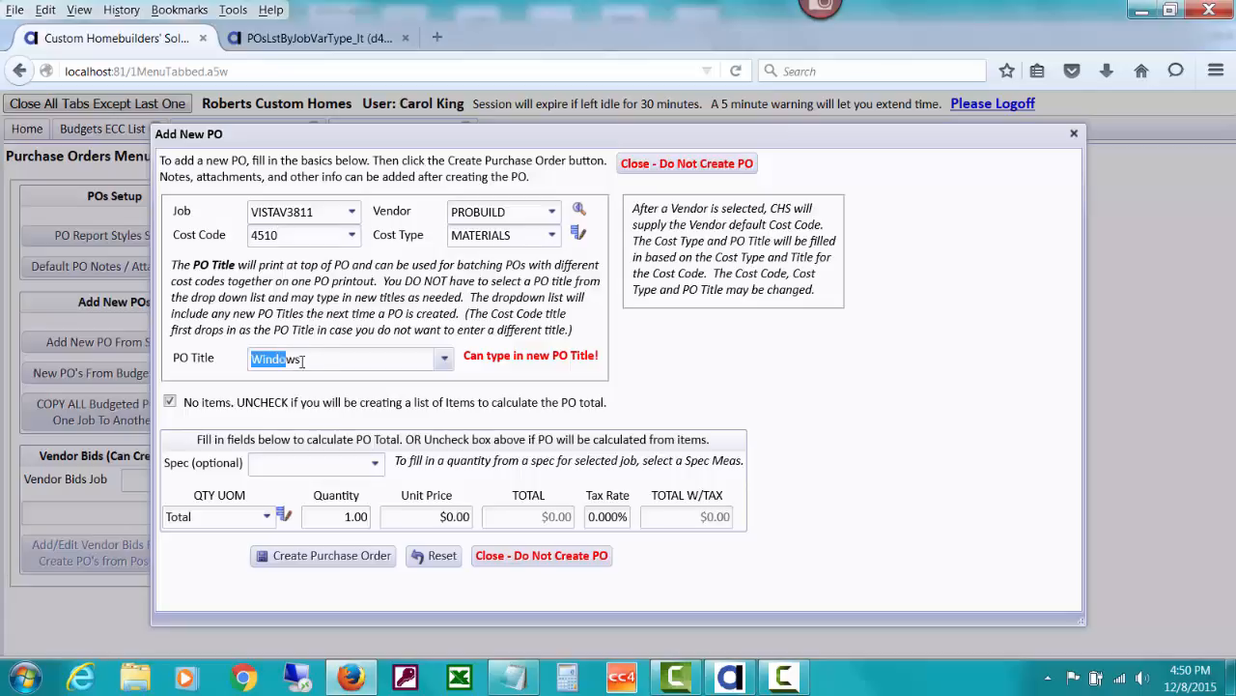
{"action": "type", "text": "Mas"}
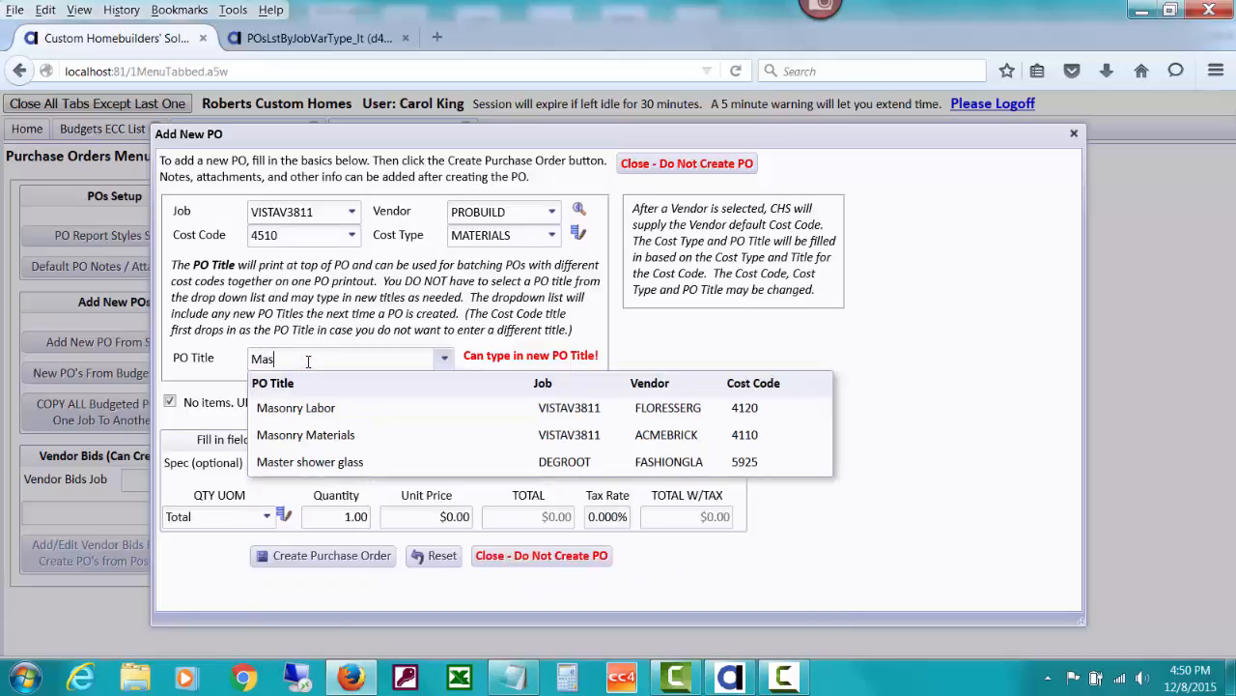
{"action": "type", "text": "ter Bath"}
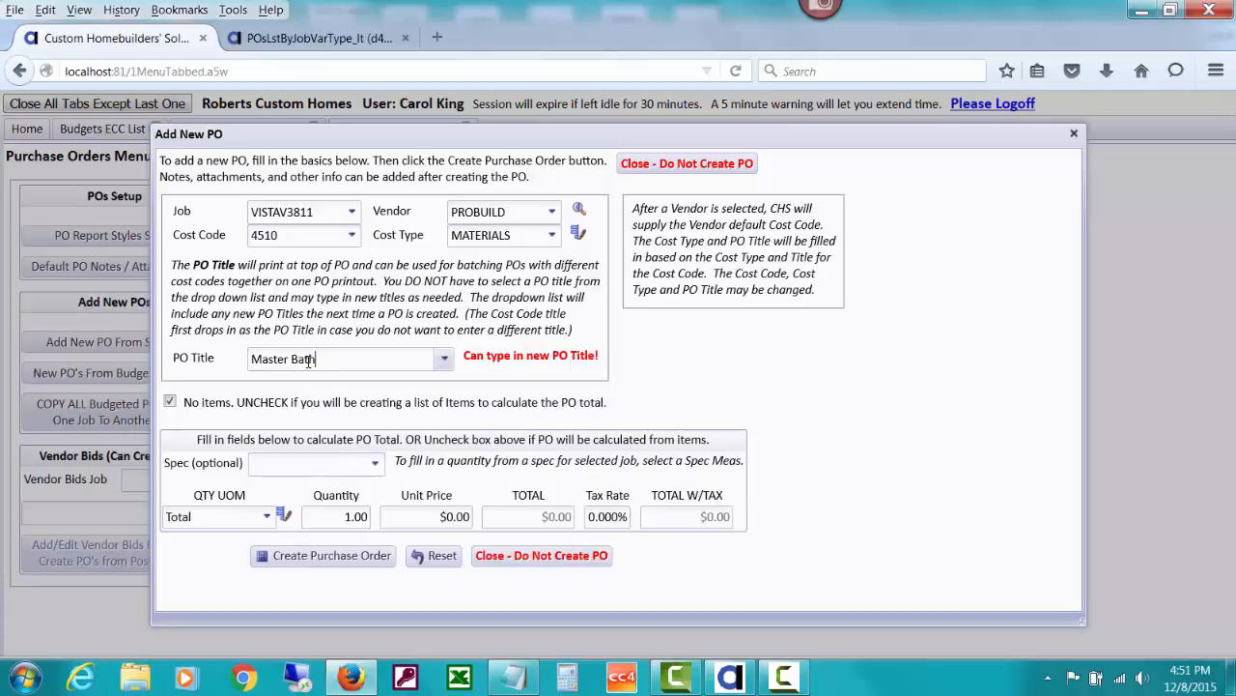
{"action": "type", "text": " Window"}
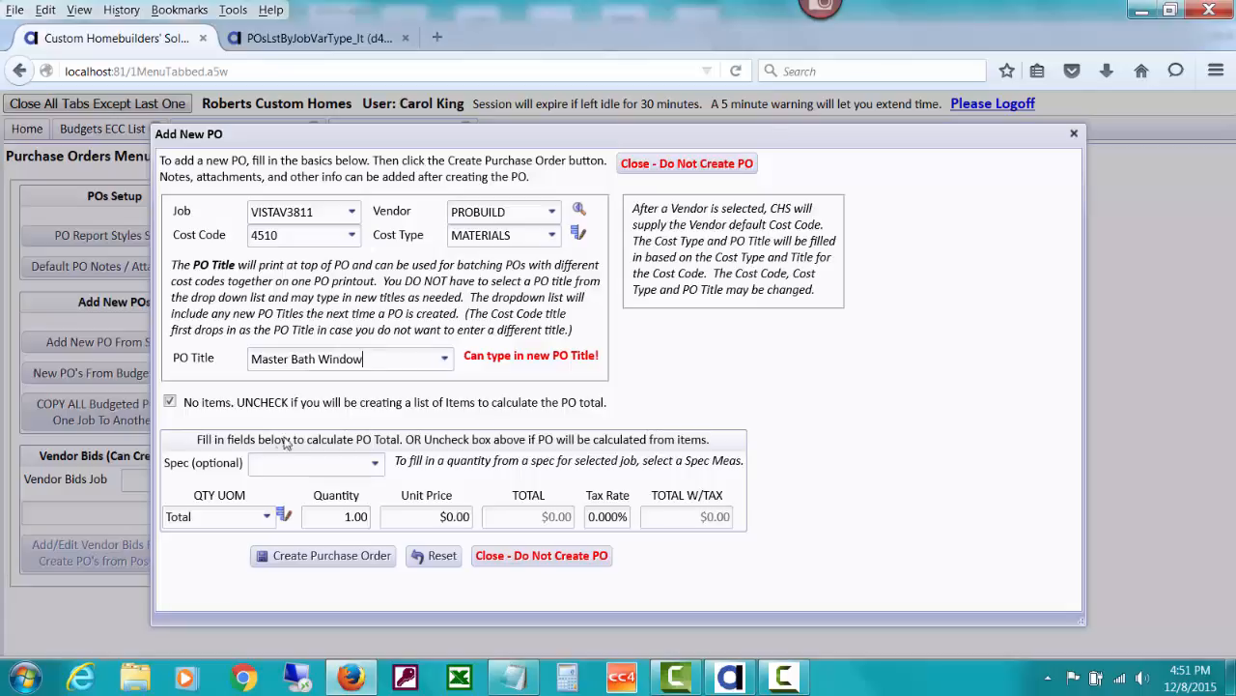
Step: Set the unit price to $375.00 and the tax rate to 8.25%, and create the purchase order
{"action": "left_click", "coordinate": [423, 517]}
{"action": "type", "text": "375"}
{"action": "key", "text": "Tab"}
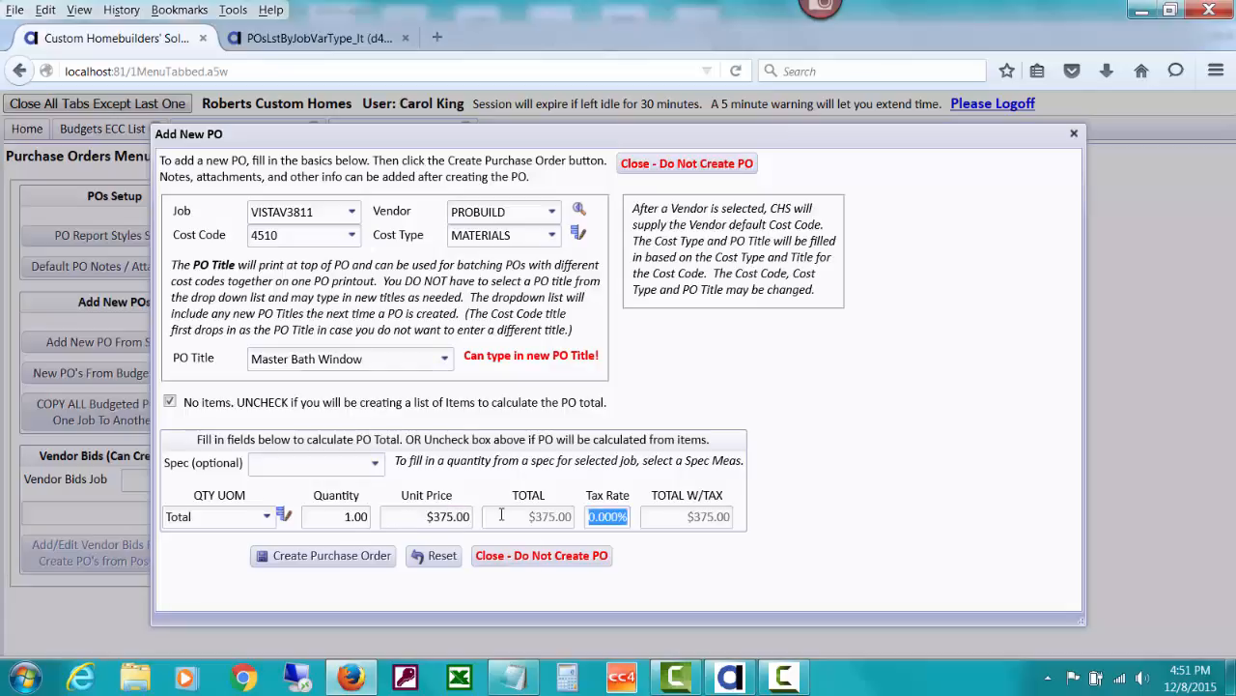
{"action": "type", "text": "8.25"}
{"action": "key", "text": "Tab"}
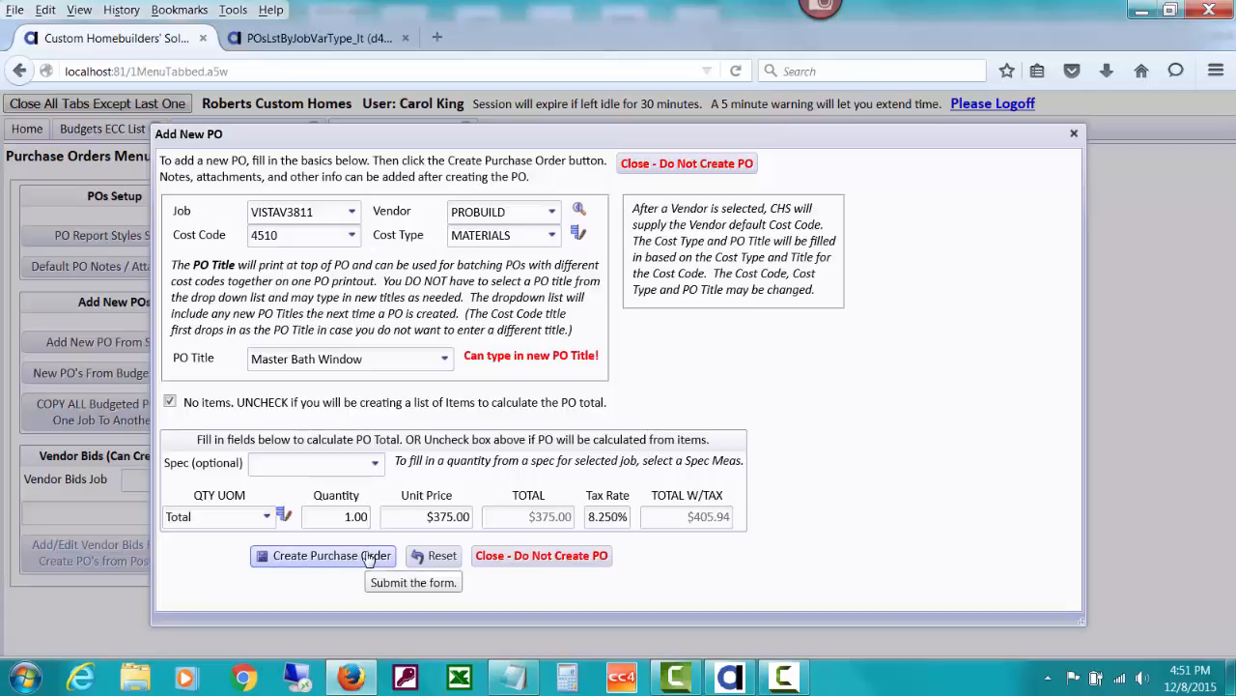
{"action": "left_click", "coordinate": [370, 557]}
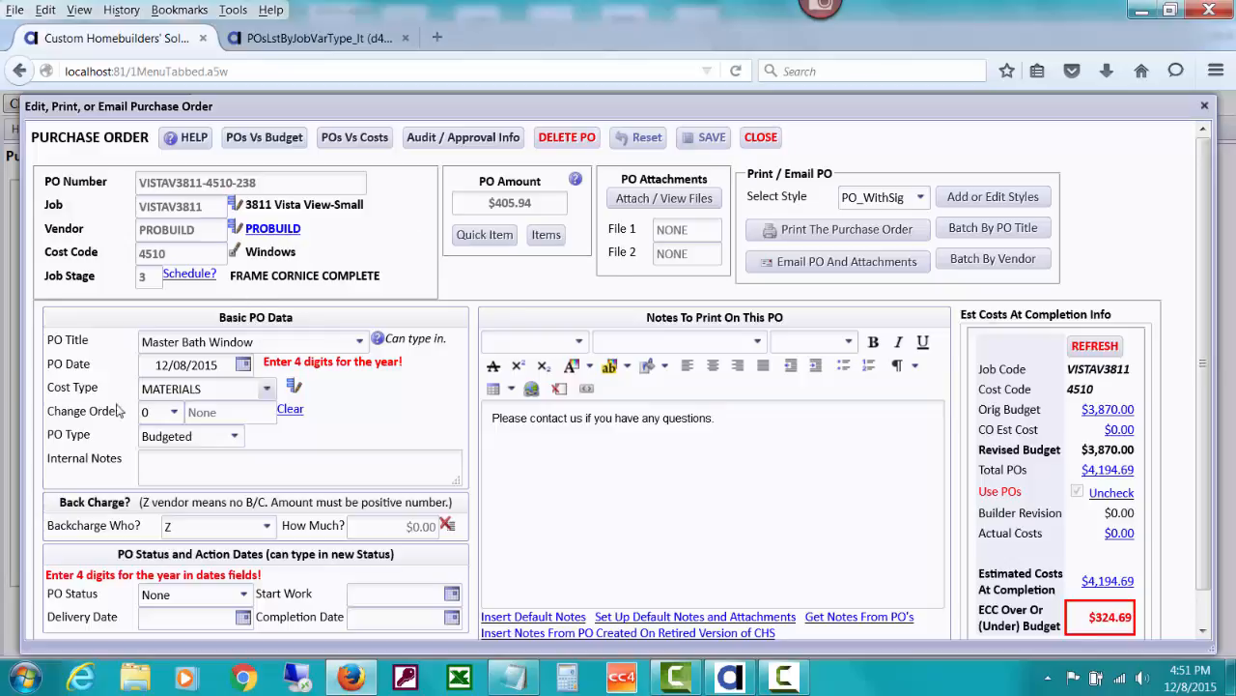
Step: Change the purchase order's type to Variance
{"action": "left_click", "coordinate": [236, 439]}
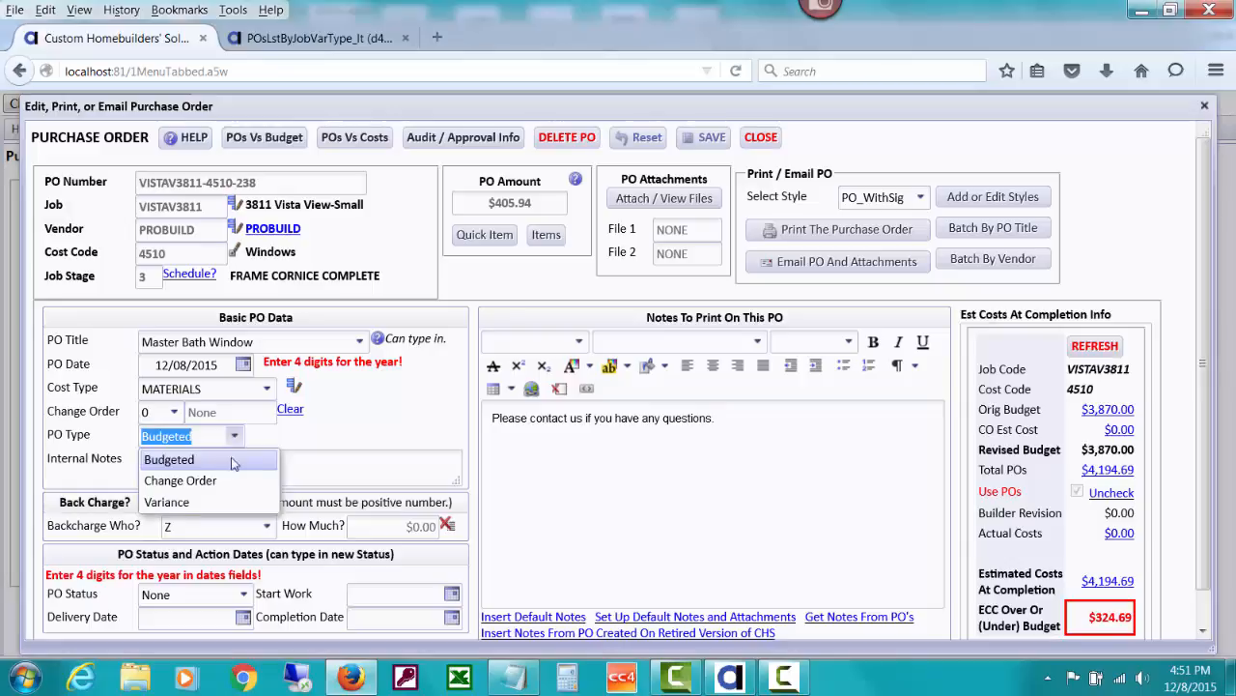
{"action": "left_click", "coordinate": [232, 502]}
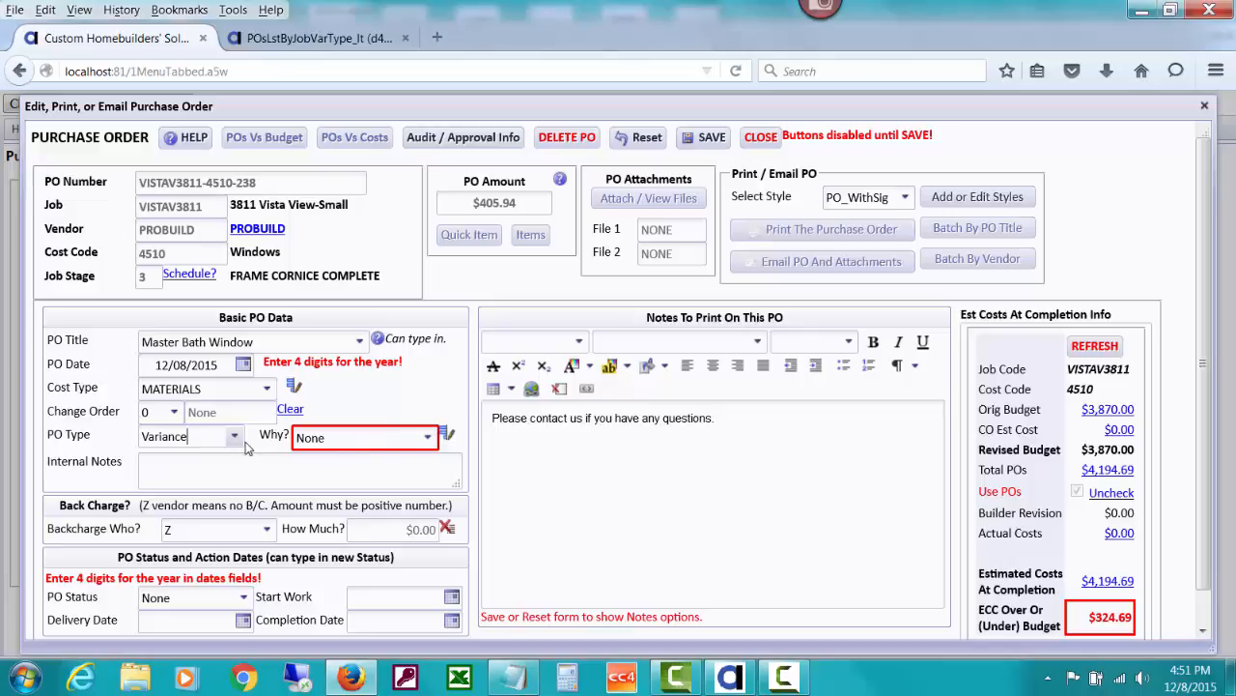
Step: Examine the available variance reasons and the blank entry for adding a new reason
{"action": "left_click", "coordinate": [427, 438]}
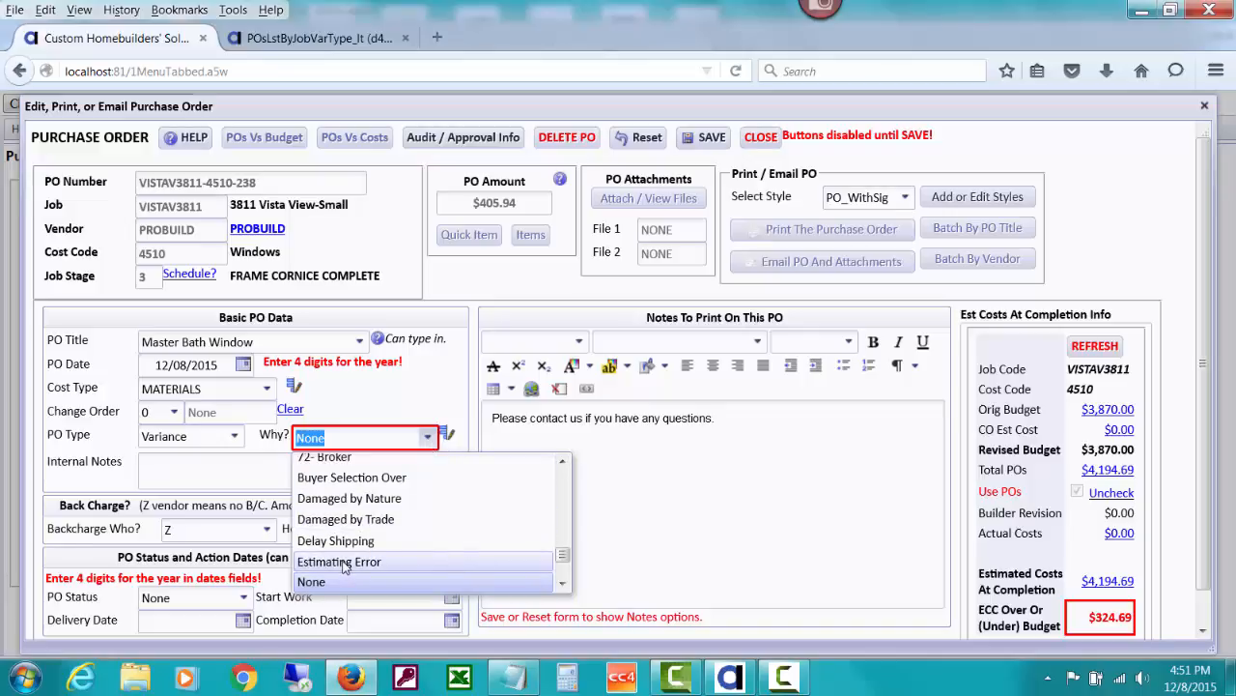
{"action": "left_click", "coordinate": [446, 436]}
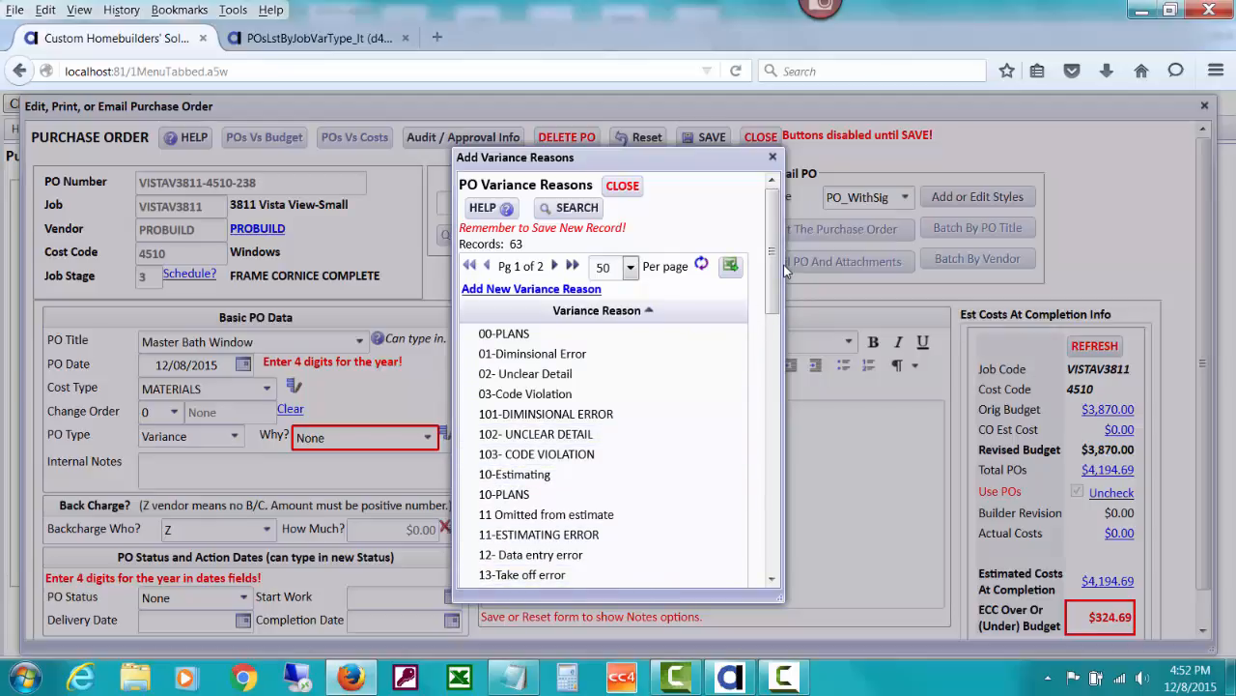
{"action": "left_click", "coordinate": [551, 288]}
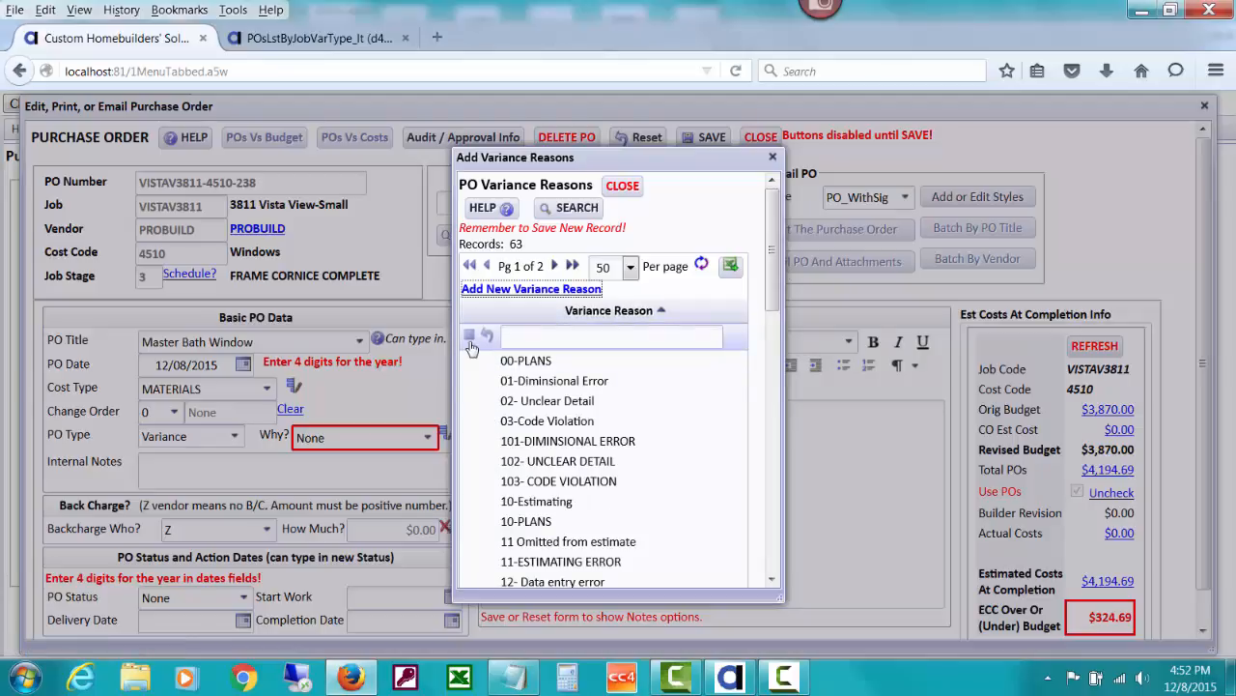
{"action": "left_click", "coordinate": [622, 186]}
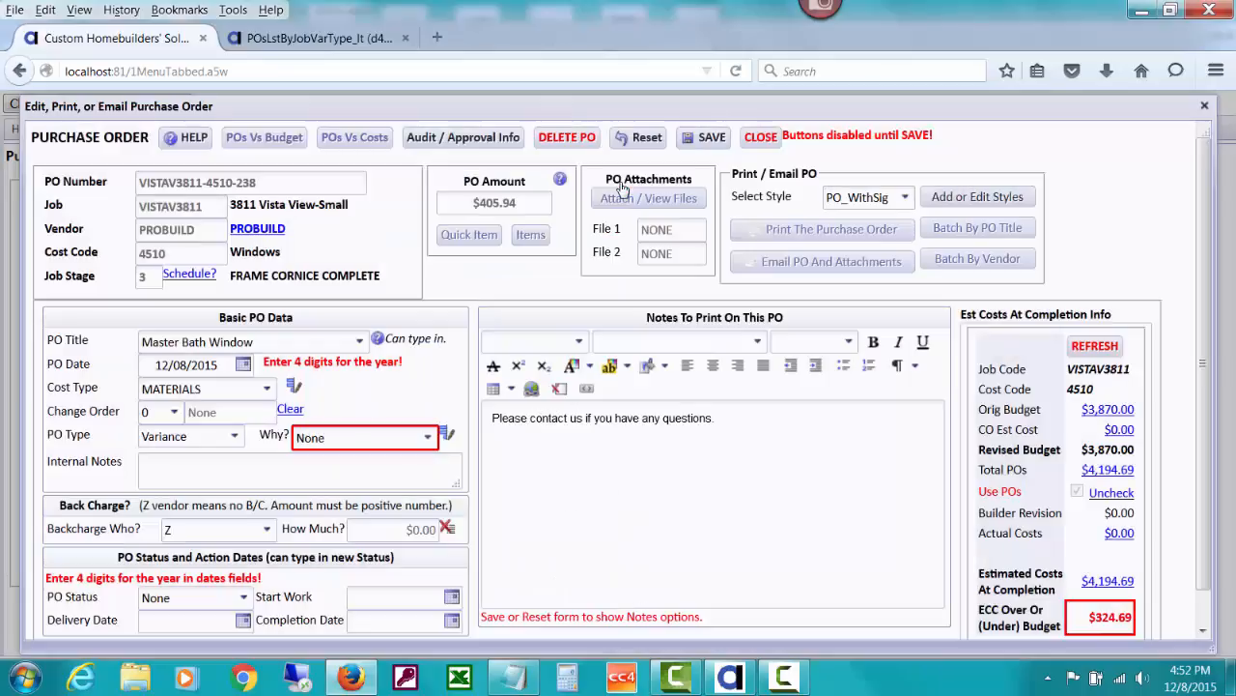
Step: Set the variance reason to Estimating Error, add the internal note "Estimator left out the master bath window.", and save the purchase order
{"action": "left_click", "coordinate": [430, 438]}
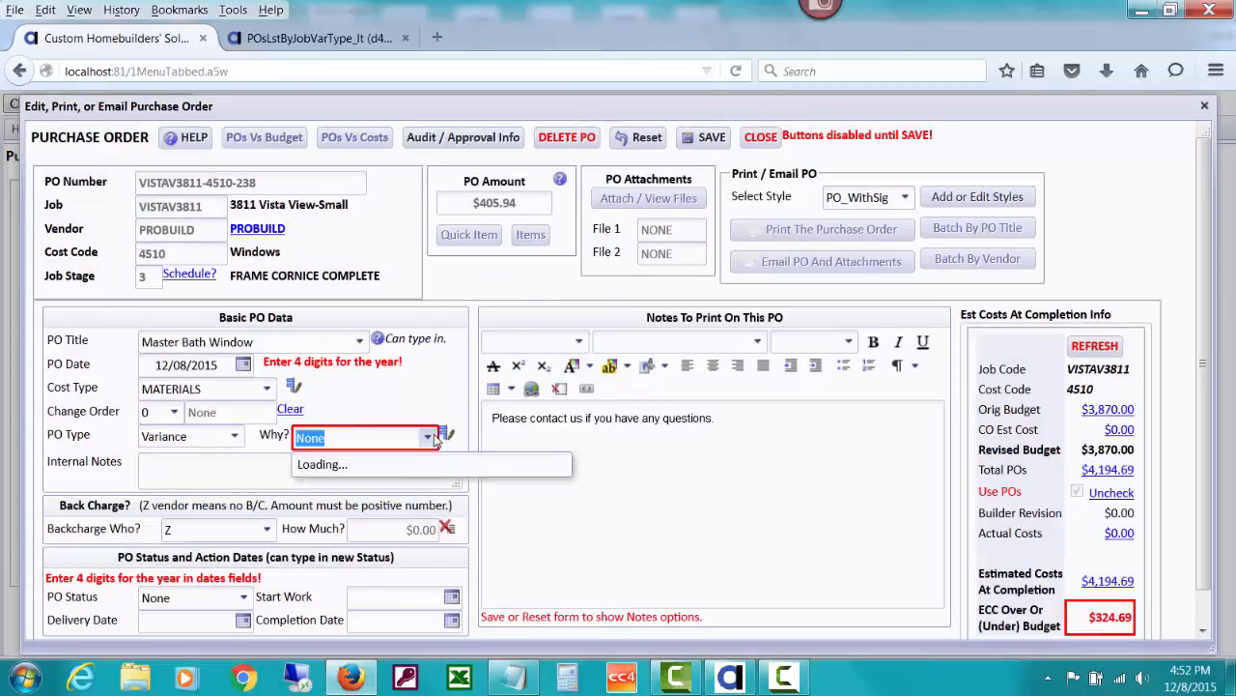
{"action": "left_click", "coordinate": [402, 561]}
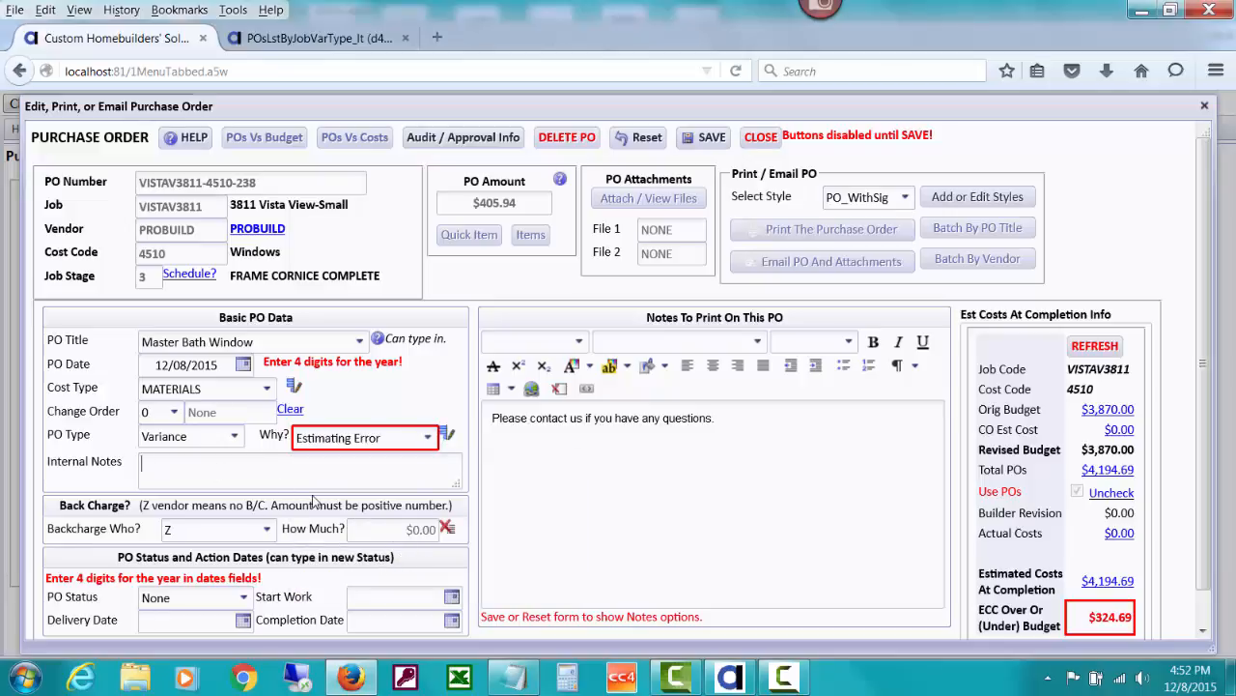
{"action": "type", "text": "Estimator left out the ma"}
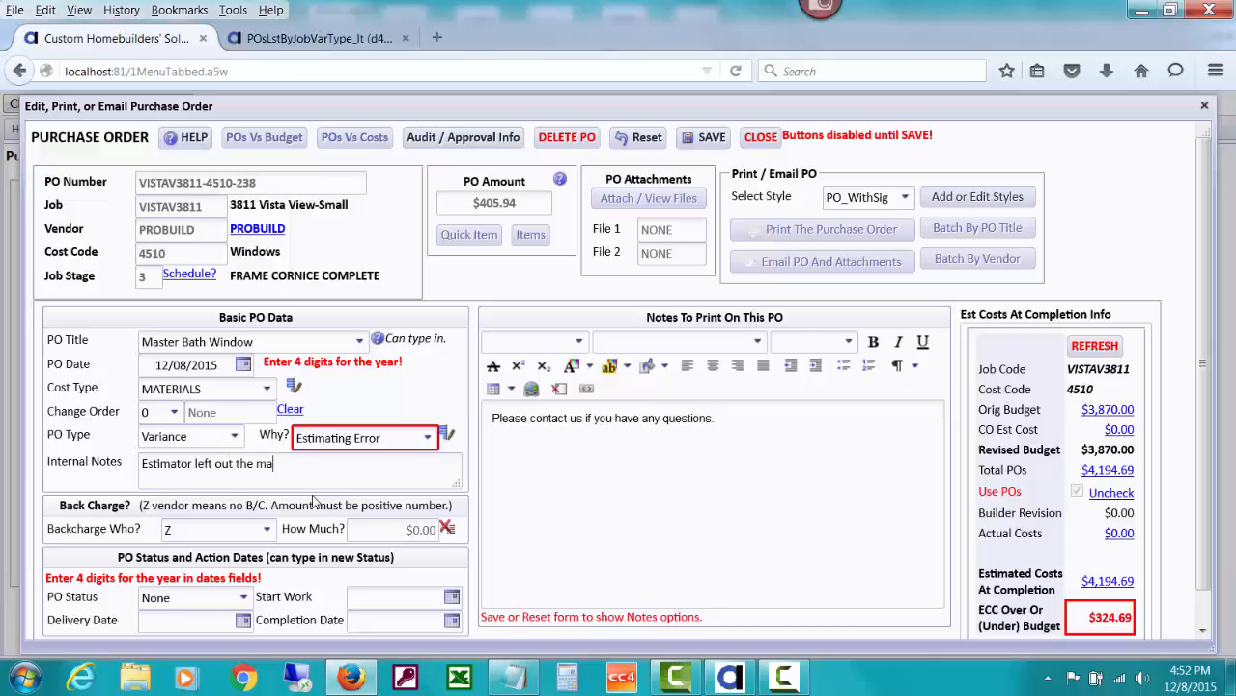
{"action": "type", "text": "ster bath window."}
{"action": "key", "text": "Tab"}
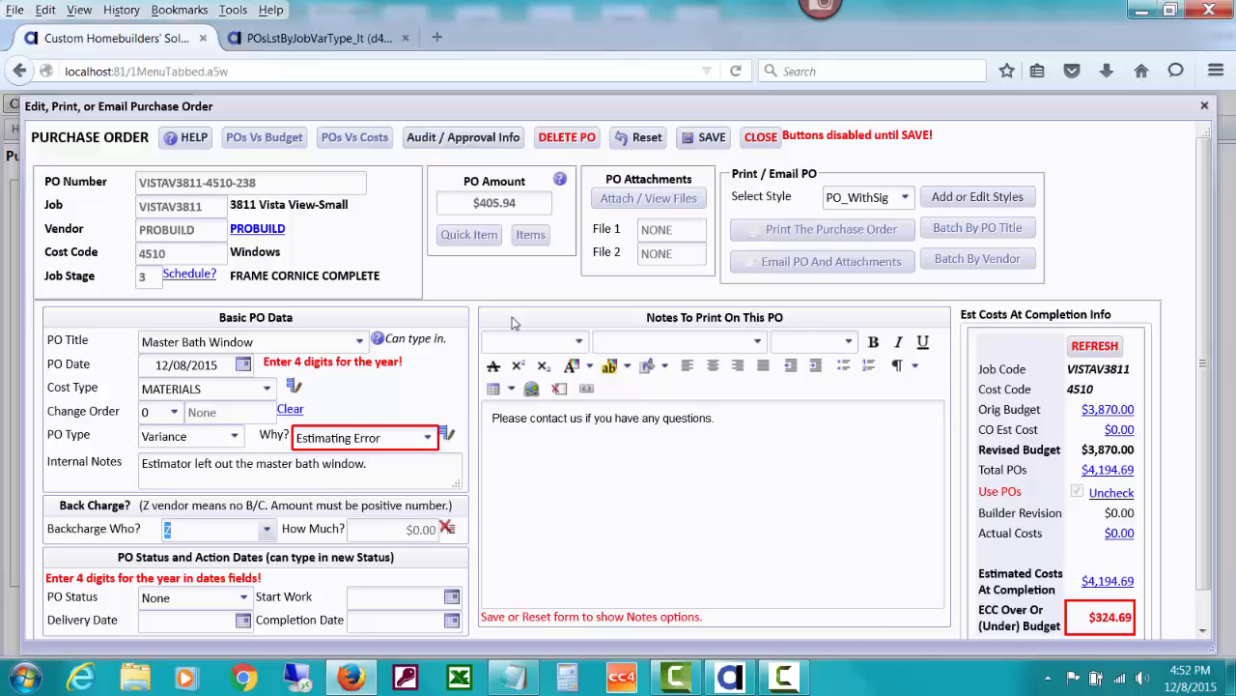
{"action": "left_click", "coordinate": [715, 135]}
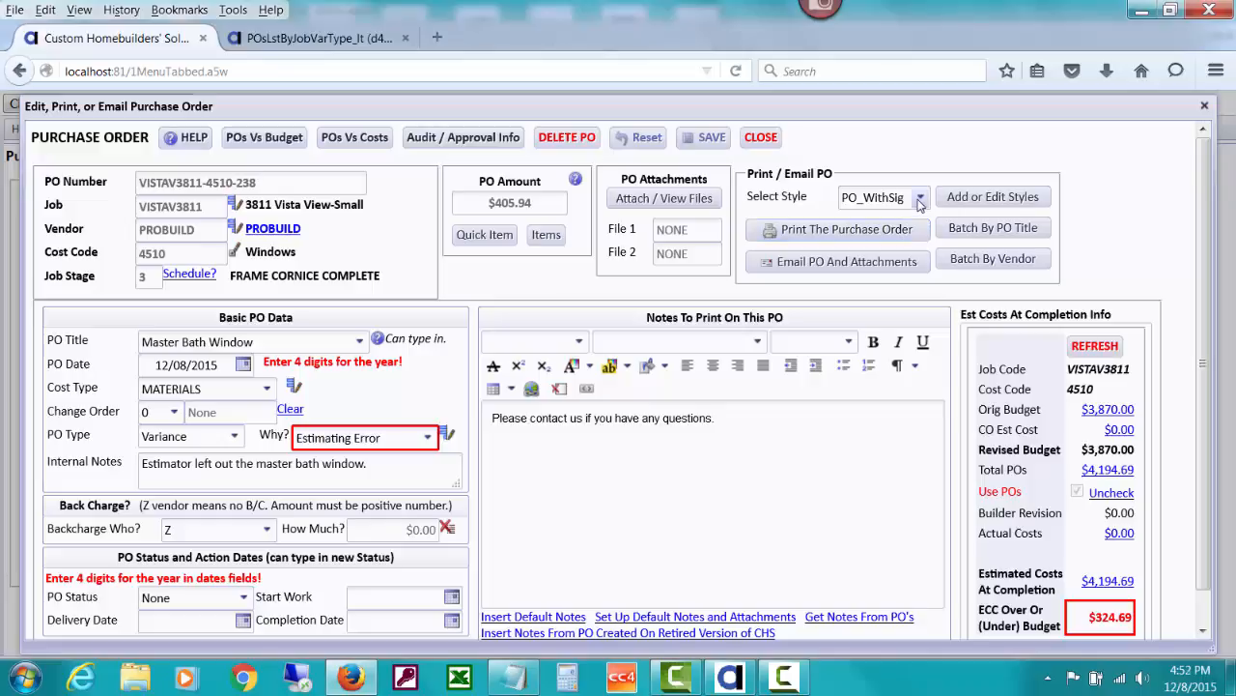
Step: Preview the printable report of the Master Bath Window purchase order and close it
{"action": "left_click", "coordinate": [859, 238]}
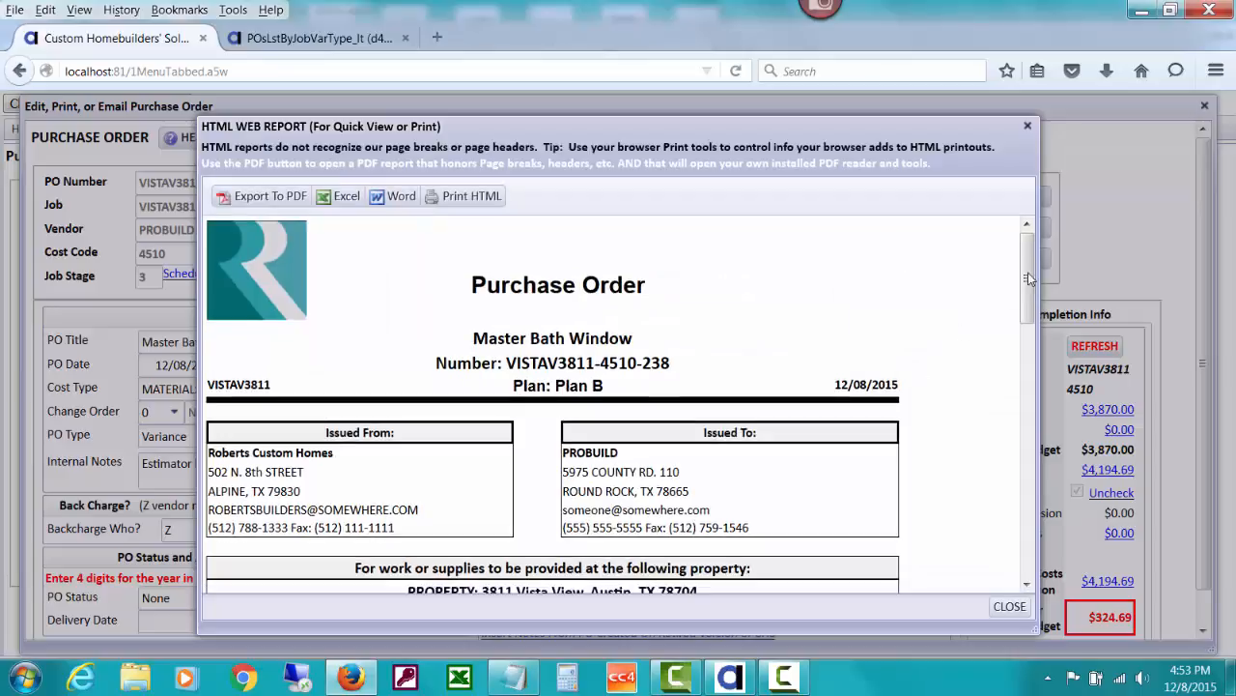
{"action": "left_click_drag", "start_coordinate": [1028, 276], "coordinate": [1022, 239]}
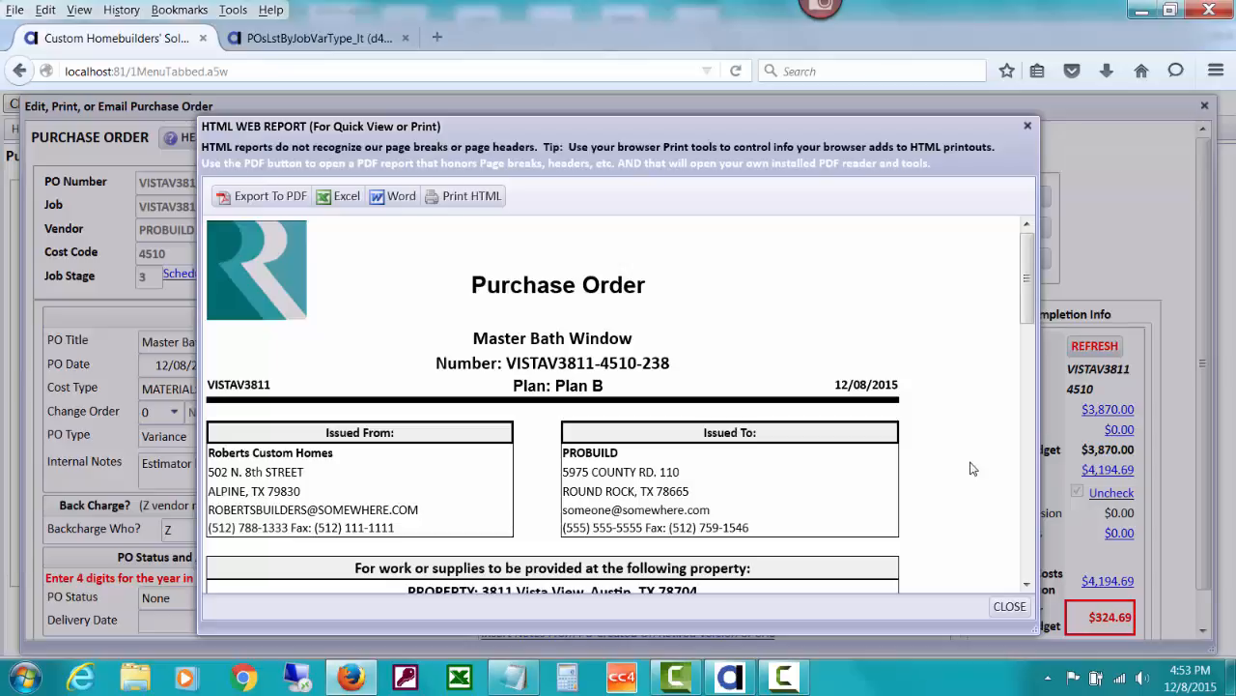
{"action": "left_click", "coordinate": [1010, 606]}
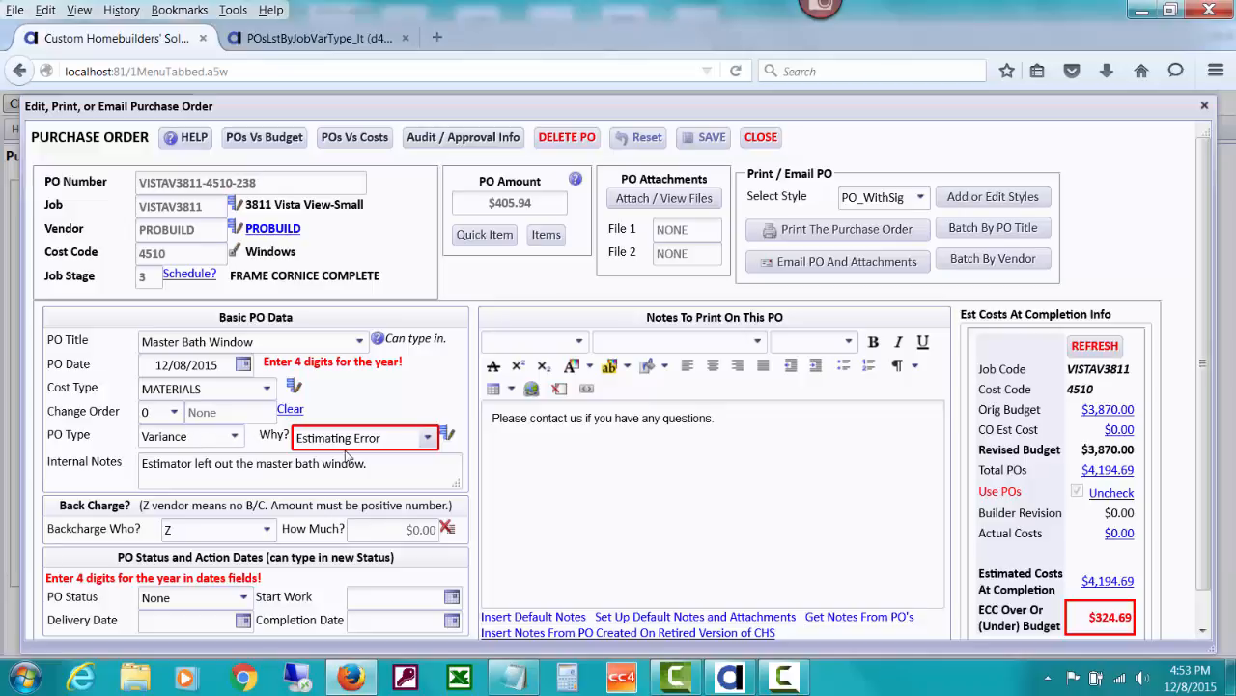
Step: Close the purchase order and refresh the estimated costs at completion worksheet for job VISTAV3811
{"action": "left_click", "coordinate": [758, 140]}
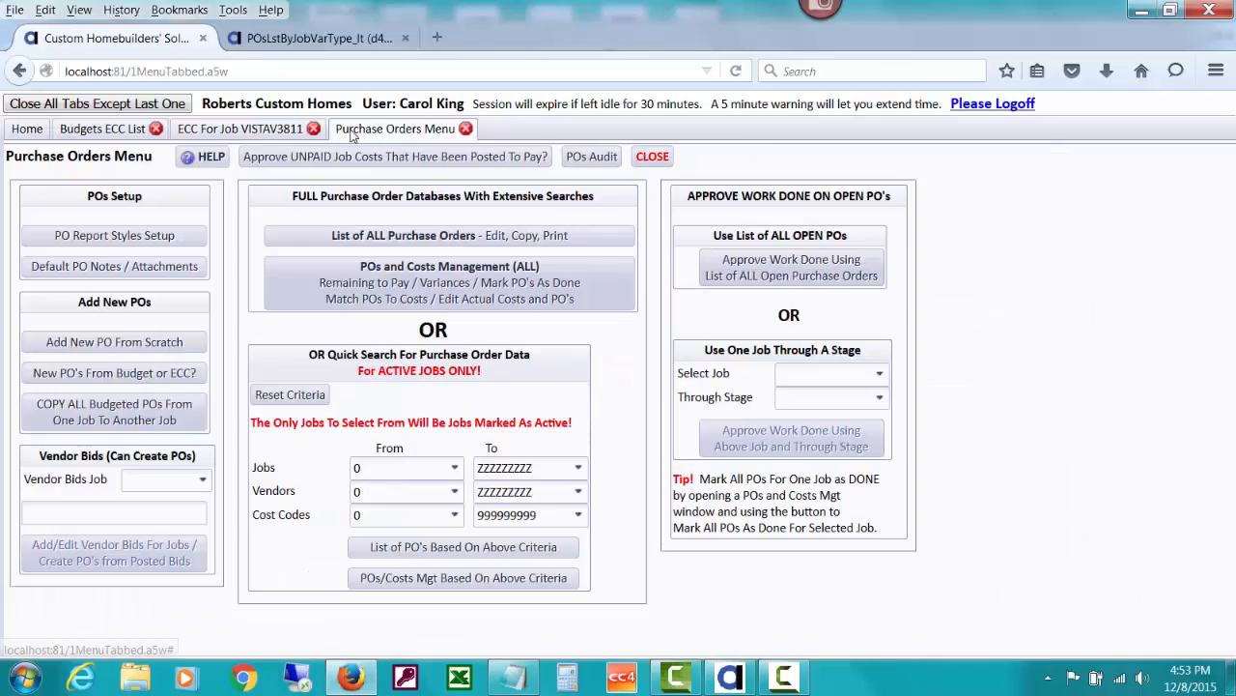
{"action": "left_click", "coordinate": [276, 133]}
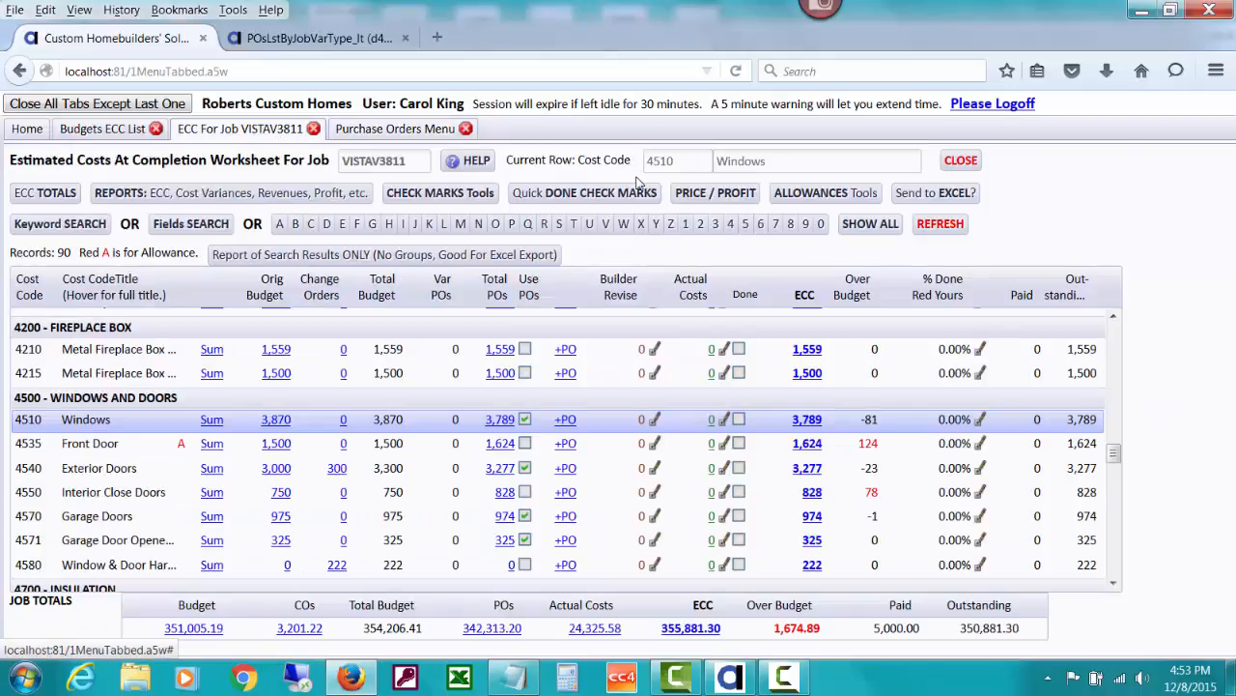
{"action": "left_click", "coordinate": [941, 224]}
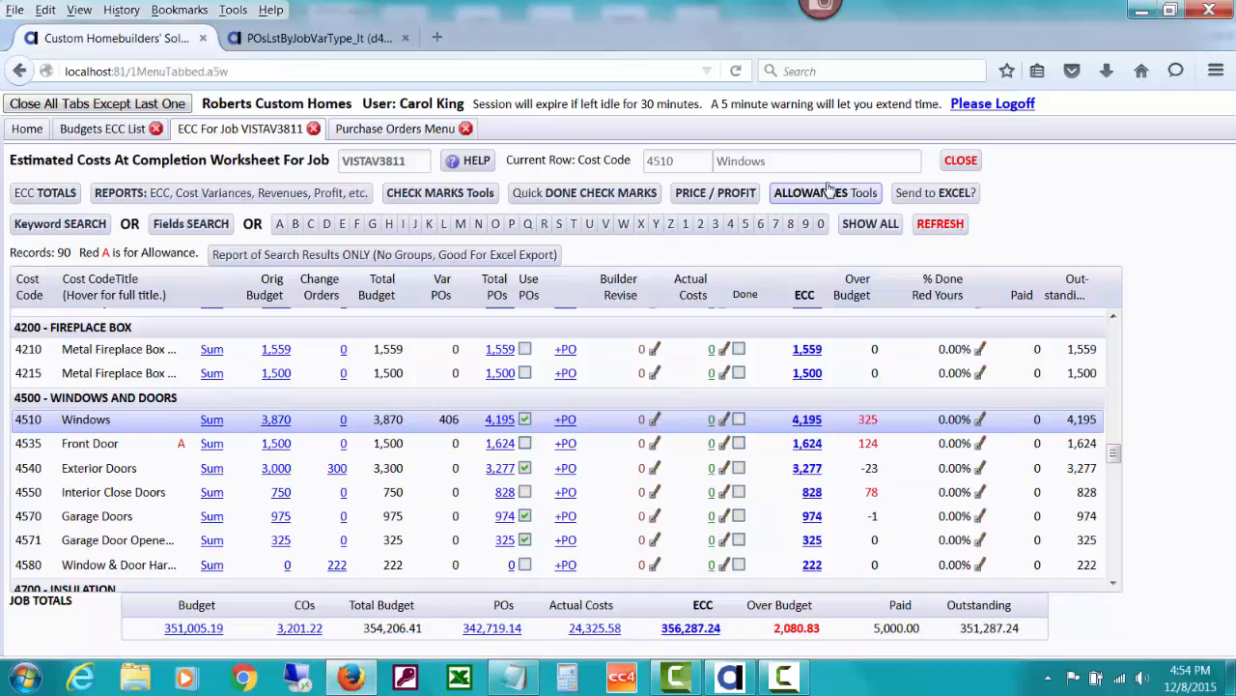
Step: Set the job range in the Purchase Orders Menu's quick search to VISTAV3811
{"action": "left_click", "coordinate": [446, 129]}
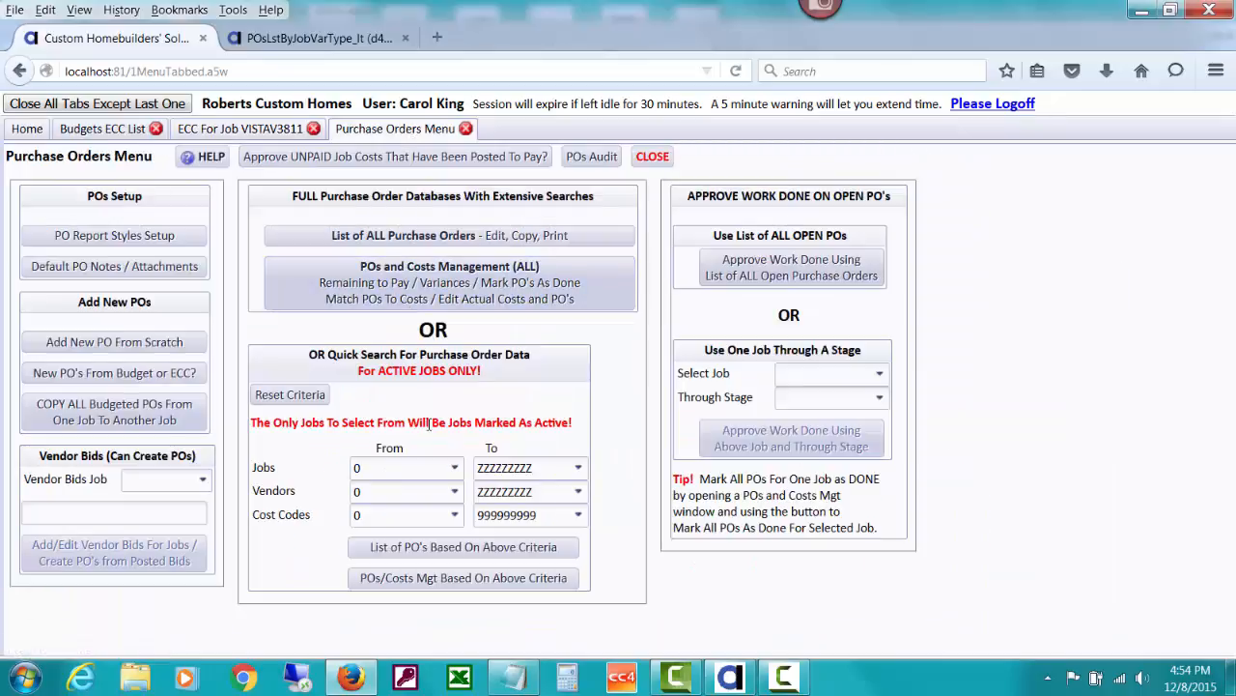
{"action": "left_click", "coordinate": [434, 461]}
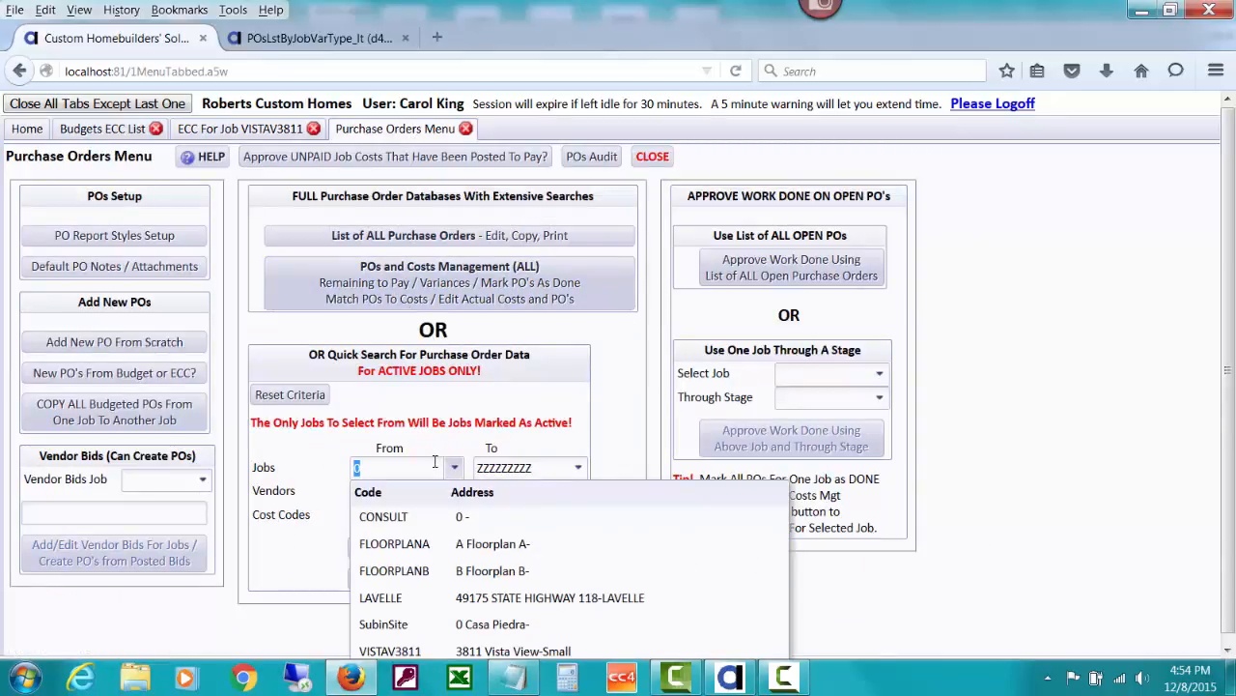
{"action": "type", "text": "v"}
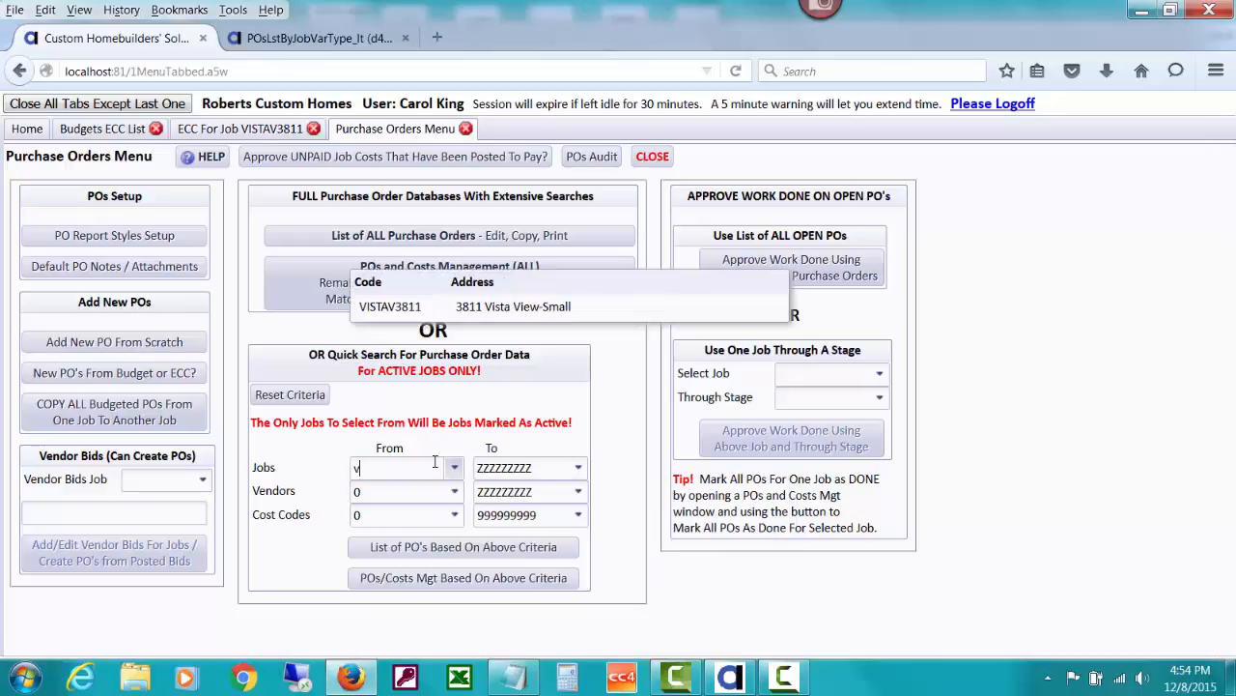
{"action": "left_click", "coordinate": [441, 307]}
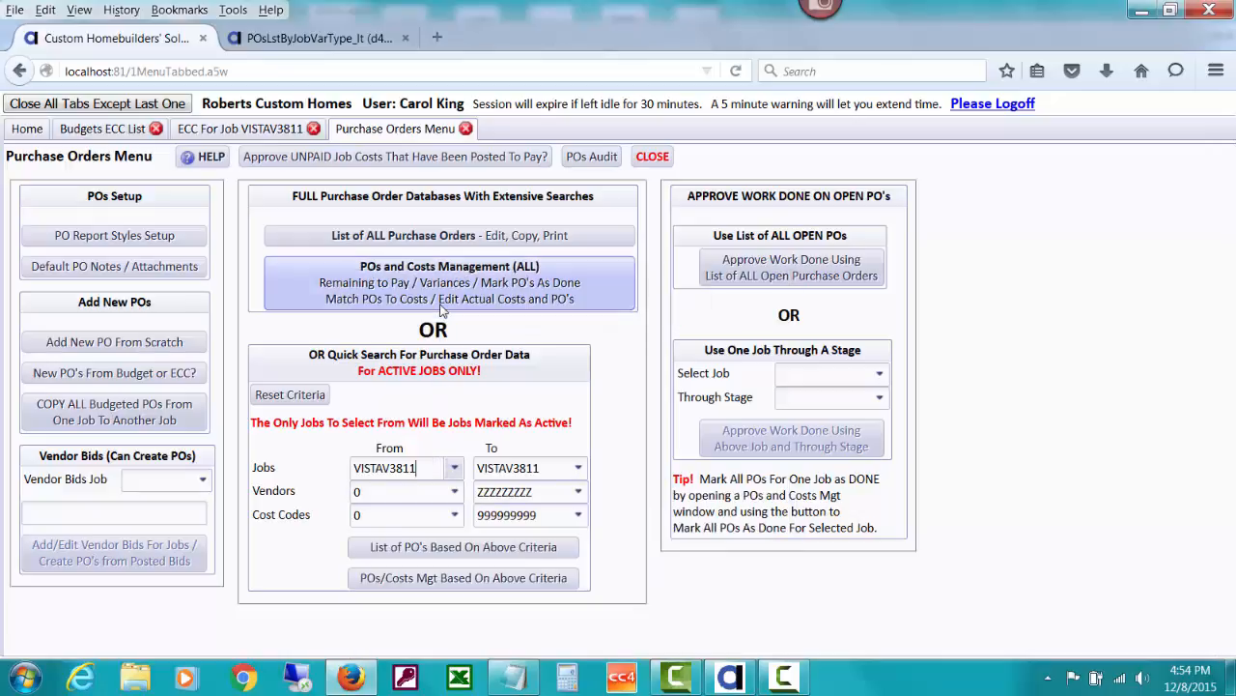
Step: Open the list of all purchase orders and search it for Variance purchase orders on job VISTAV3811
{"action": "left_click", "coordinate": [417, 239]}
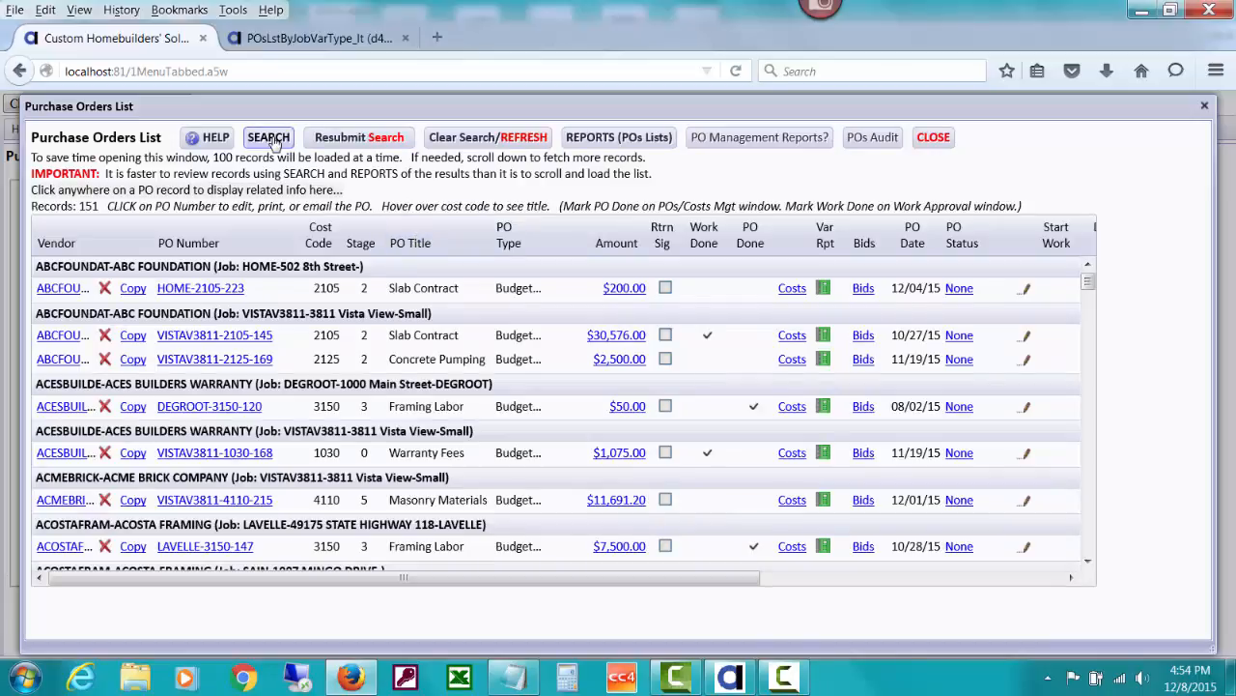
{"action": "left_click", "coordinate": [275, 141]}
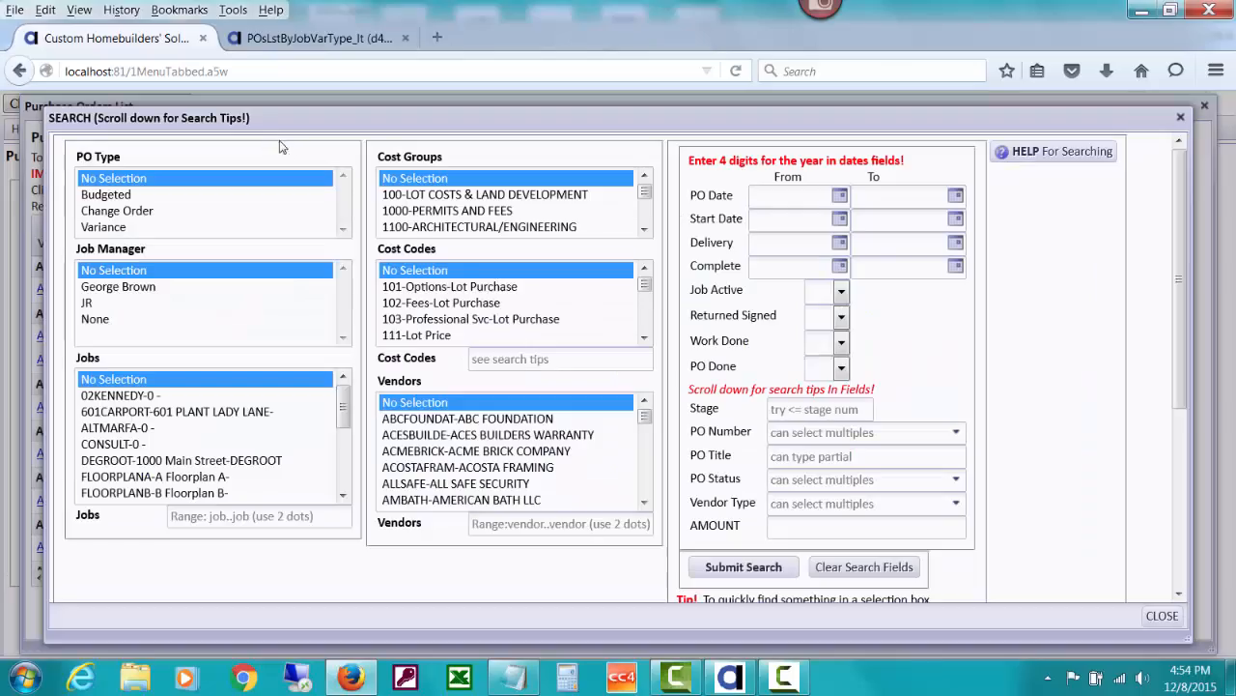
{"action": "left_click", "coordinate": [234, 228]}
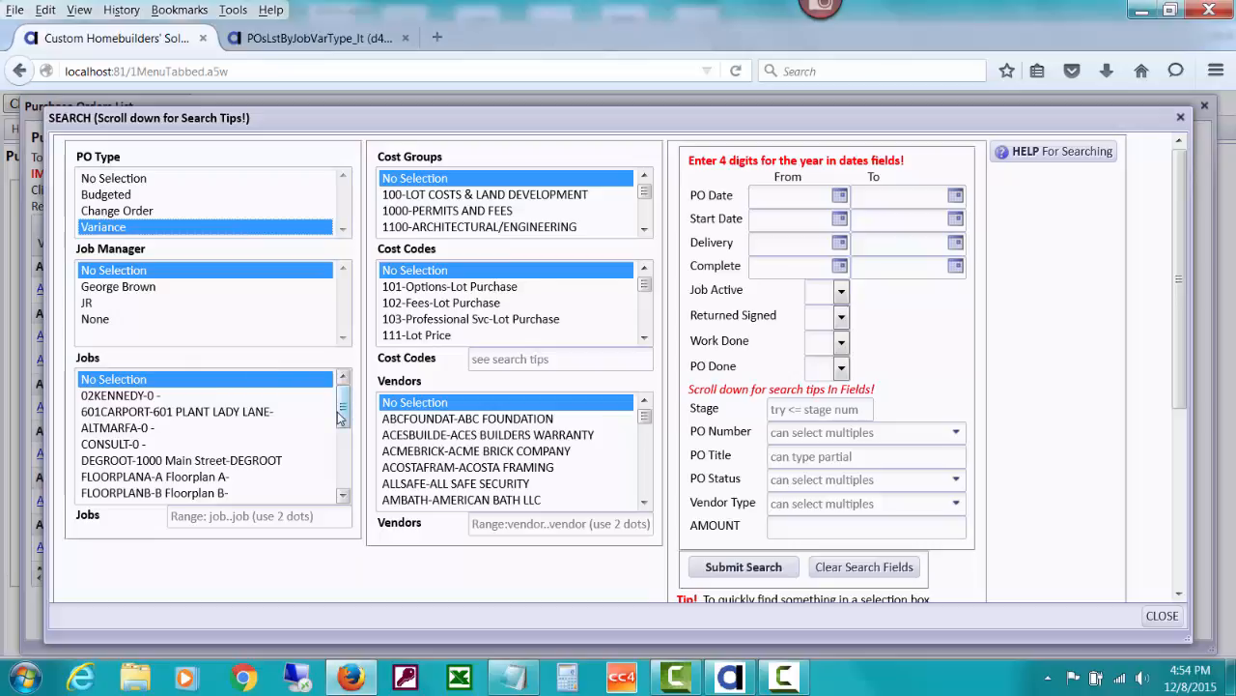
{"action": "scroll", "coordinate": [253, 435], "scroll_direction": "down", "scroll_amount": 7}
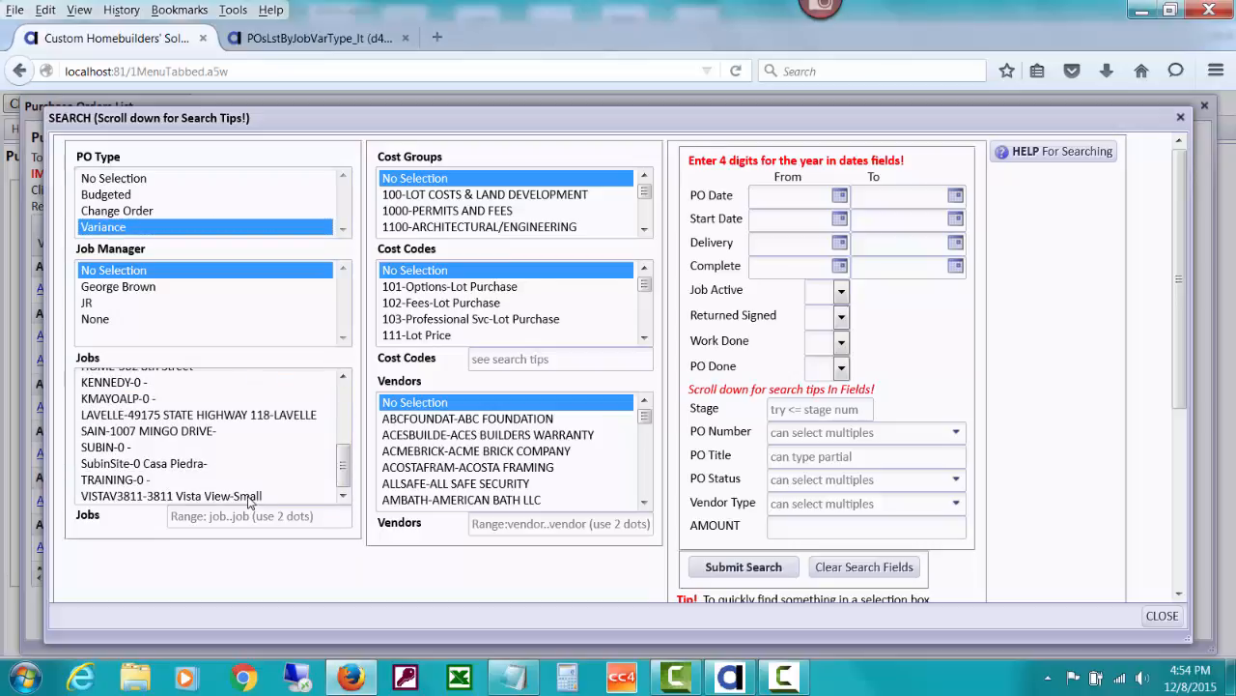
{"action": "left_click", "coordinate": [249, 497]}
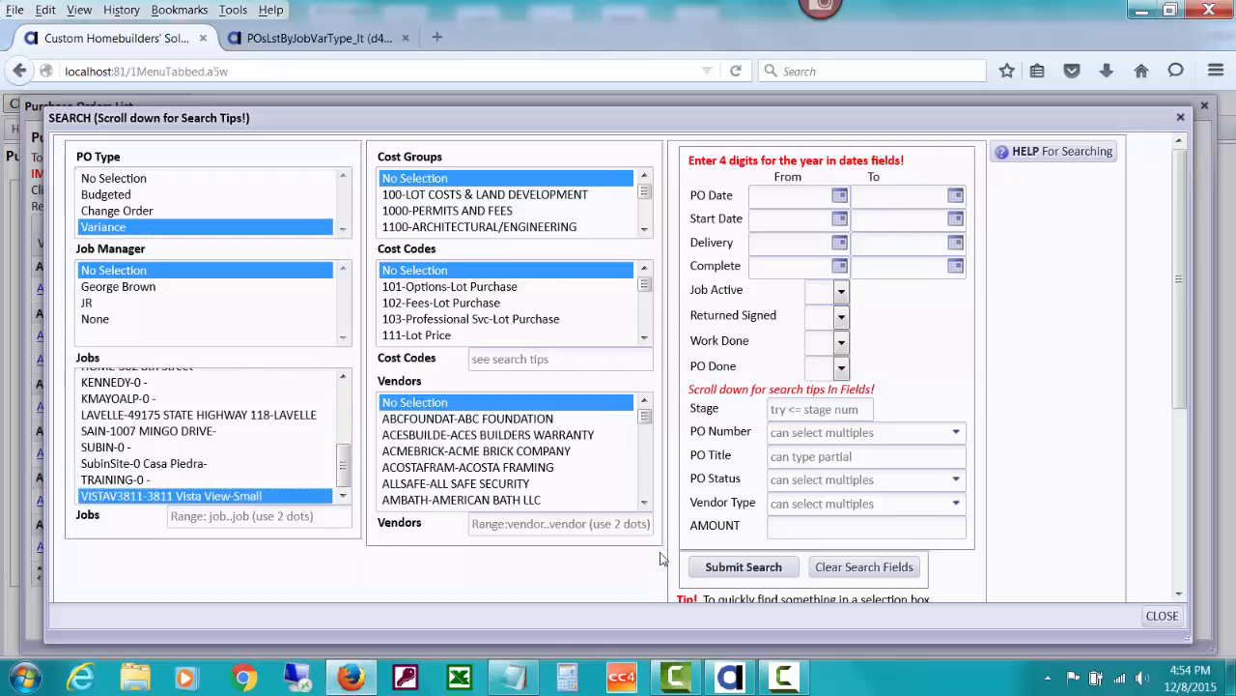
{"action": "left_click", "coordinate": [737, 567]}
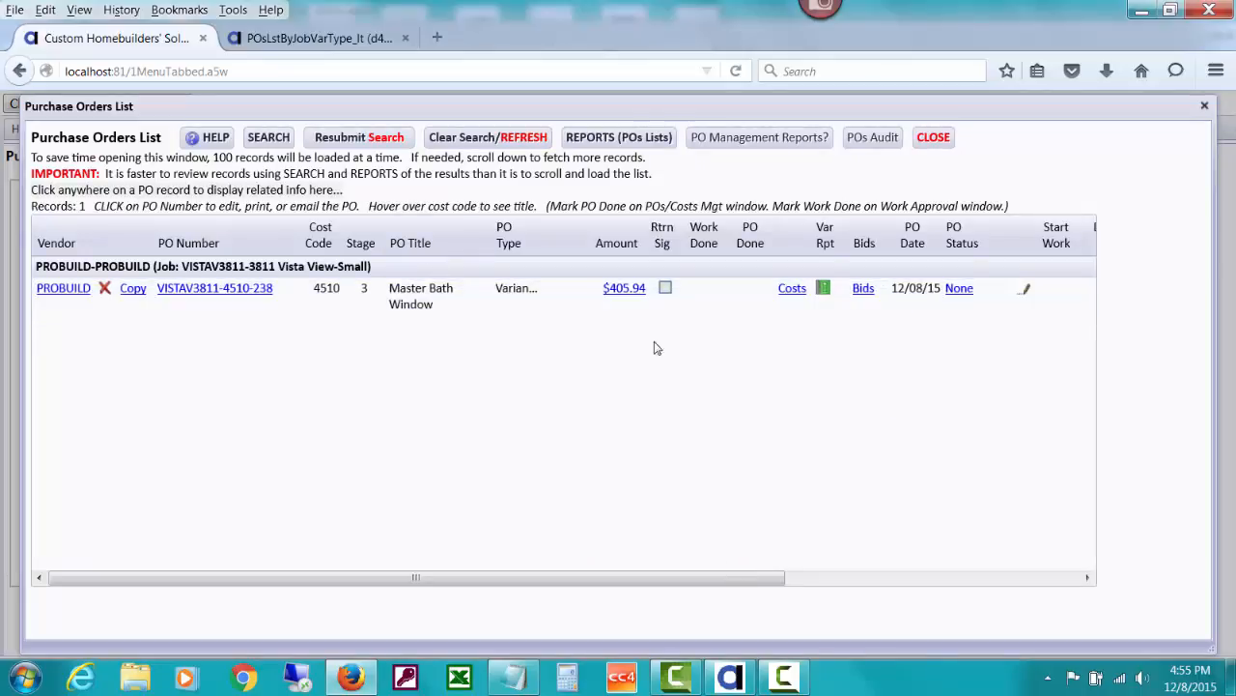
Step: Widen the Variance purchase order search to both jobs DEGROOT and VISTAV3811
{"action": "left_click", "coordinate": [268, 138]}
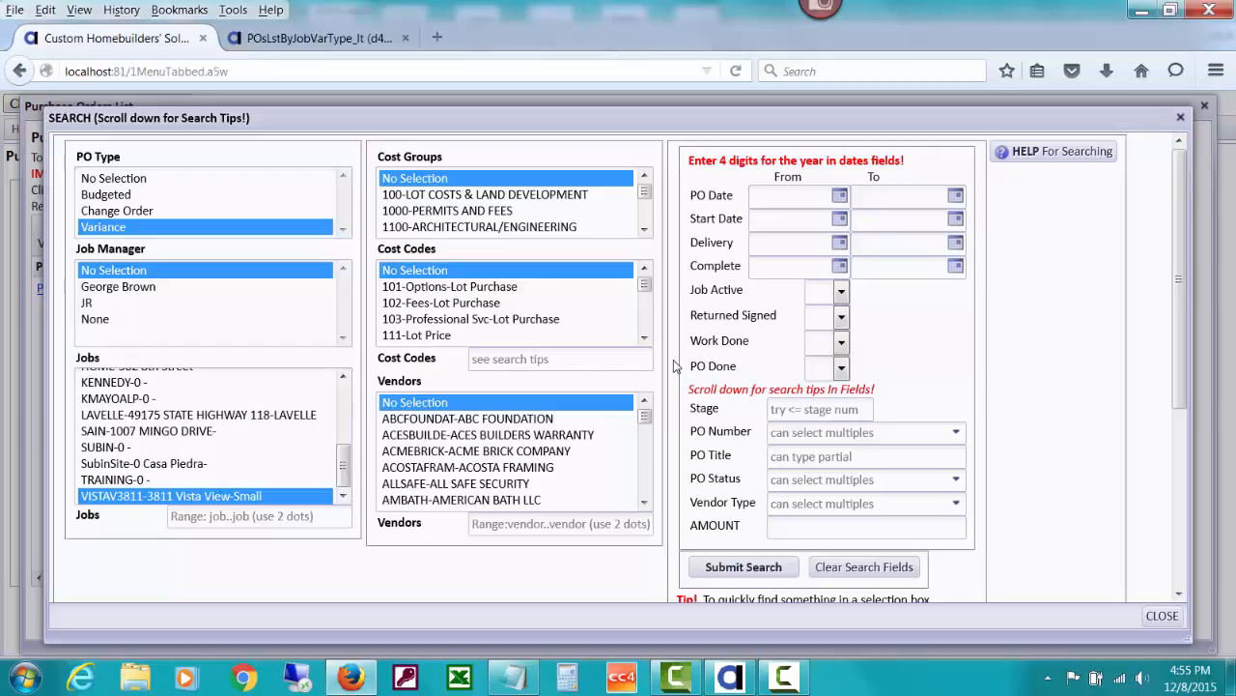
{"action": "left_click_drag", "start_coordinate": [345, 464], "coordinate": [352, 417]}
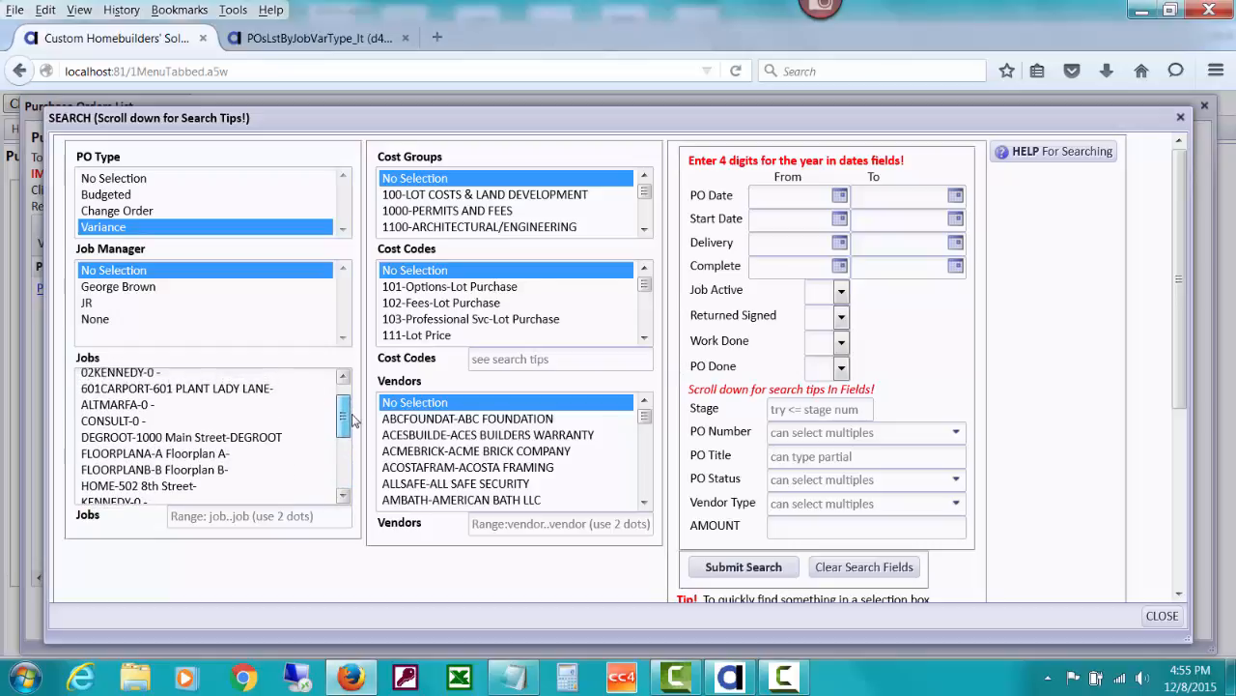
{"action": "left_click", "coordinate": [252, 439]}
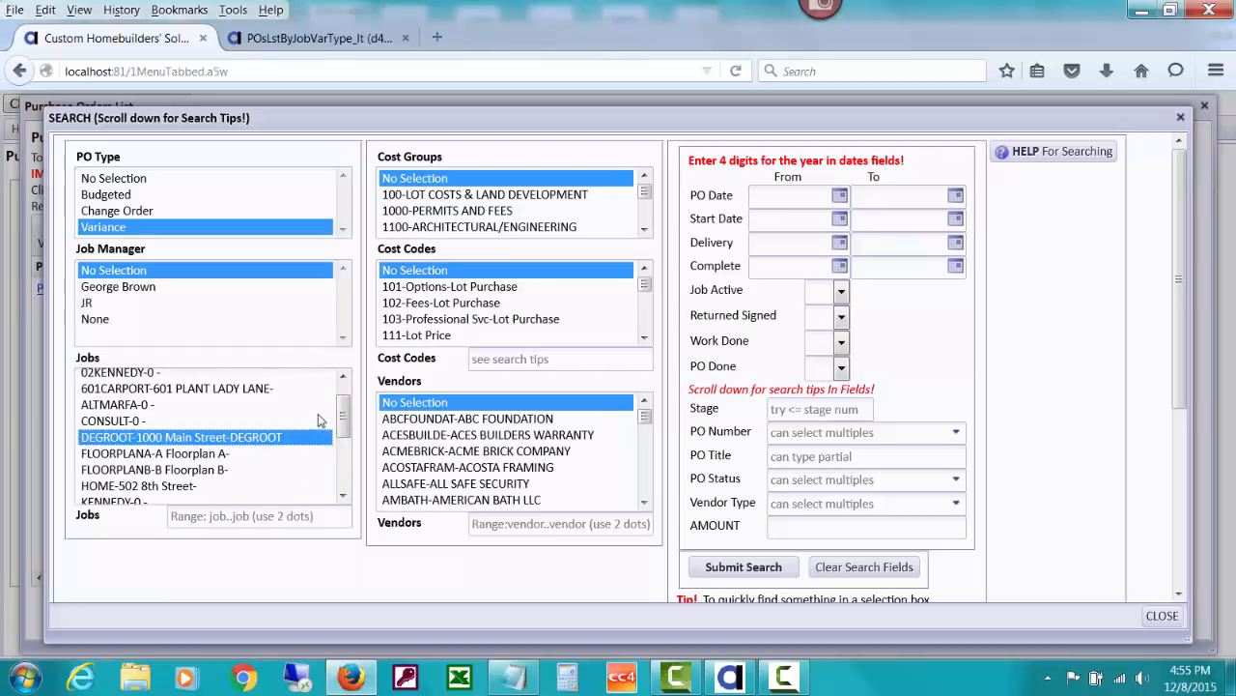
{"action": "left_click_drag", "start_coordinate": [343, 418], "coordinate": [345, 473]}
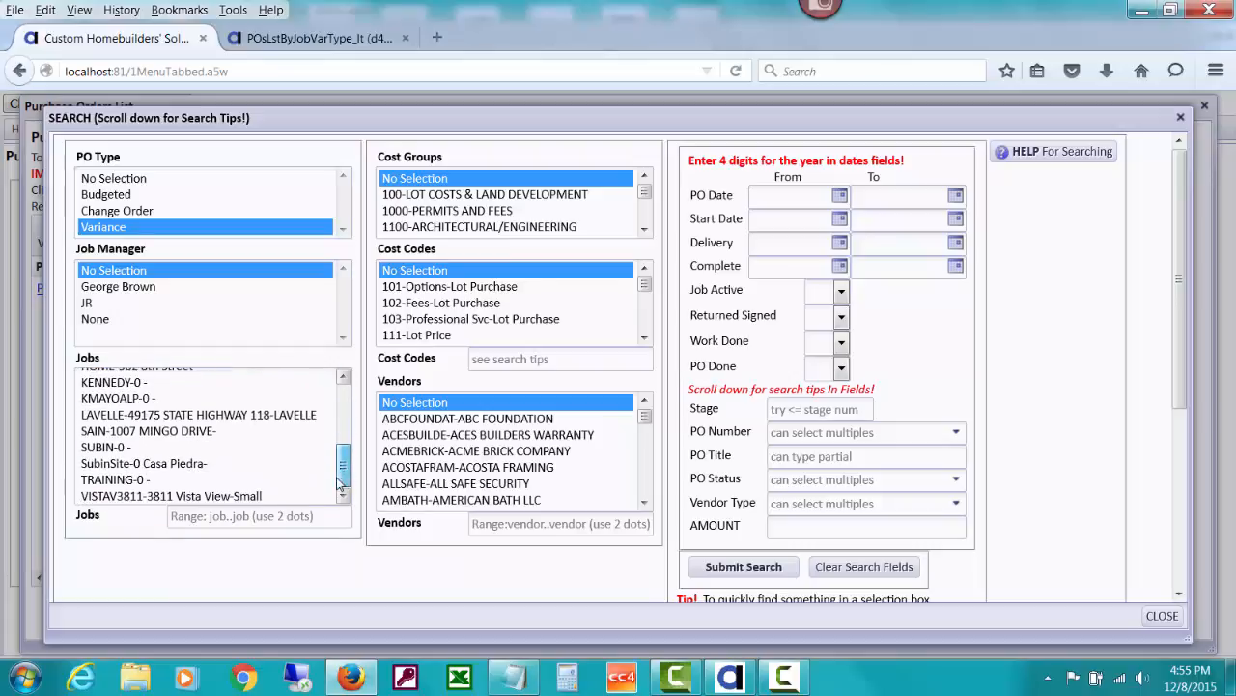
{"action": "left_click", "coordinate": [218, 496]}
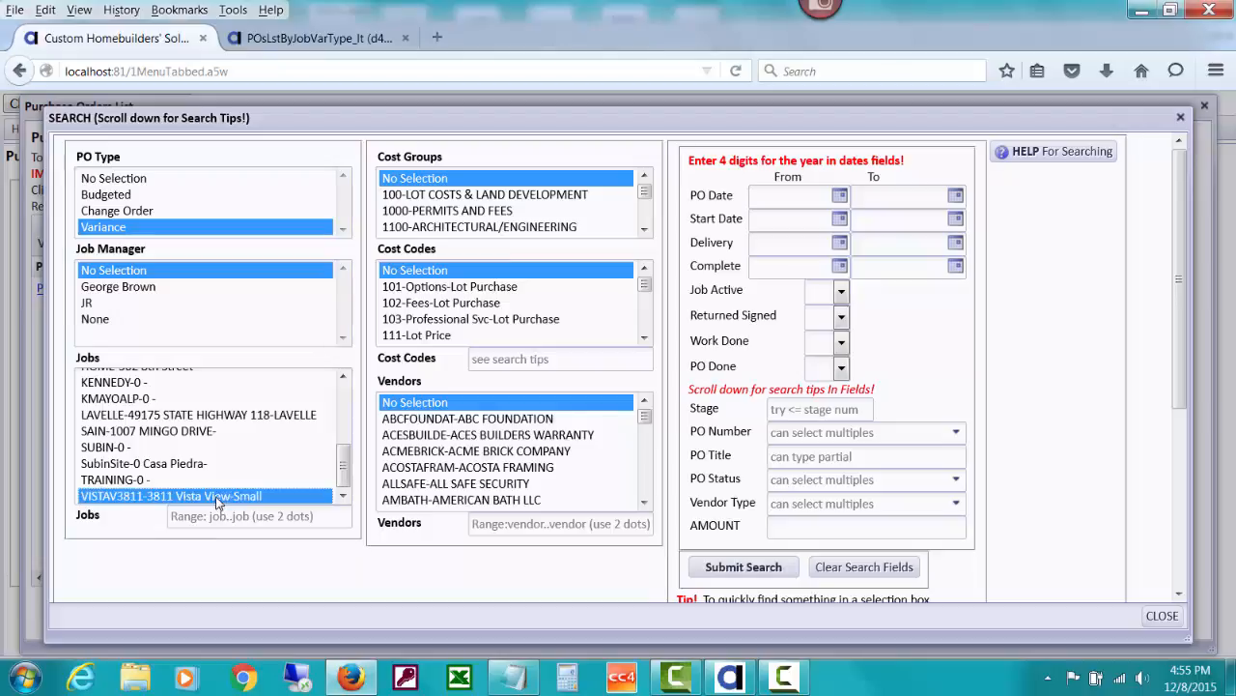
{"action": "left_click", "coordinate": [742, 568]}
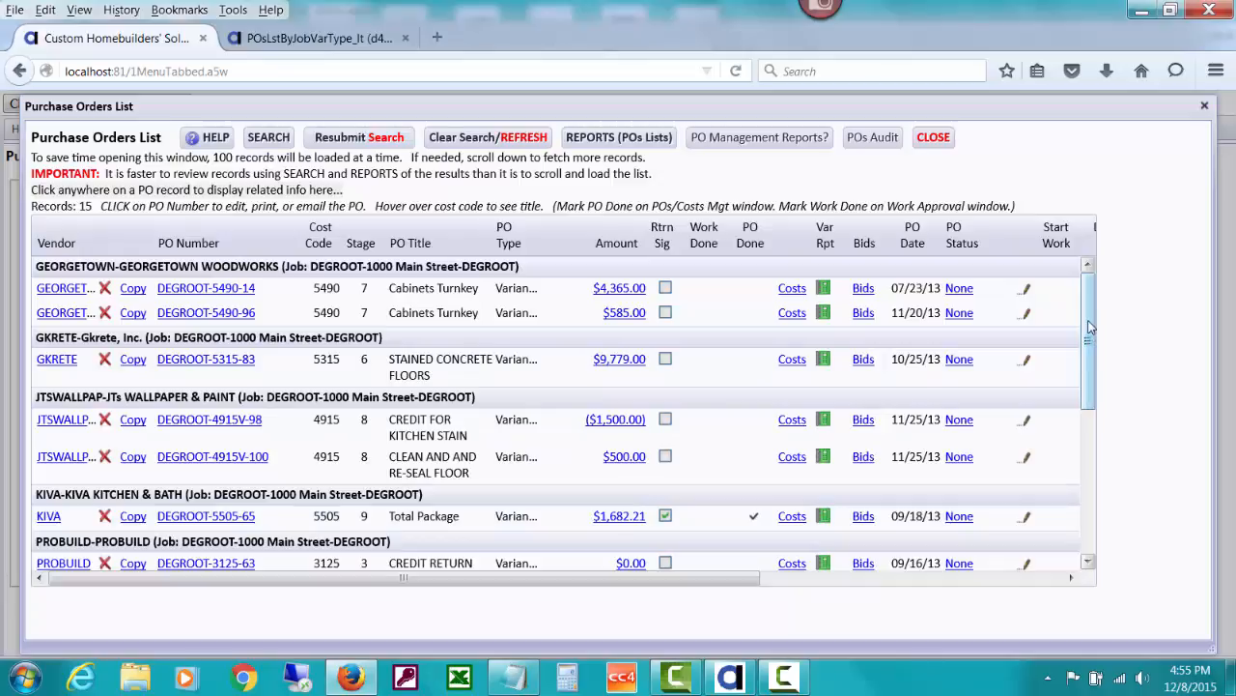
Step: Generate the purchase order list report by job, then variance type, from the search results and review it from beginning to end
{"action": "left_click", "coordinate": [633, 140]}
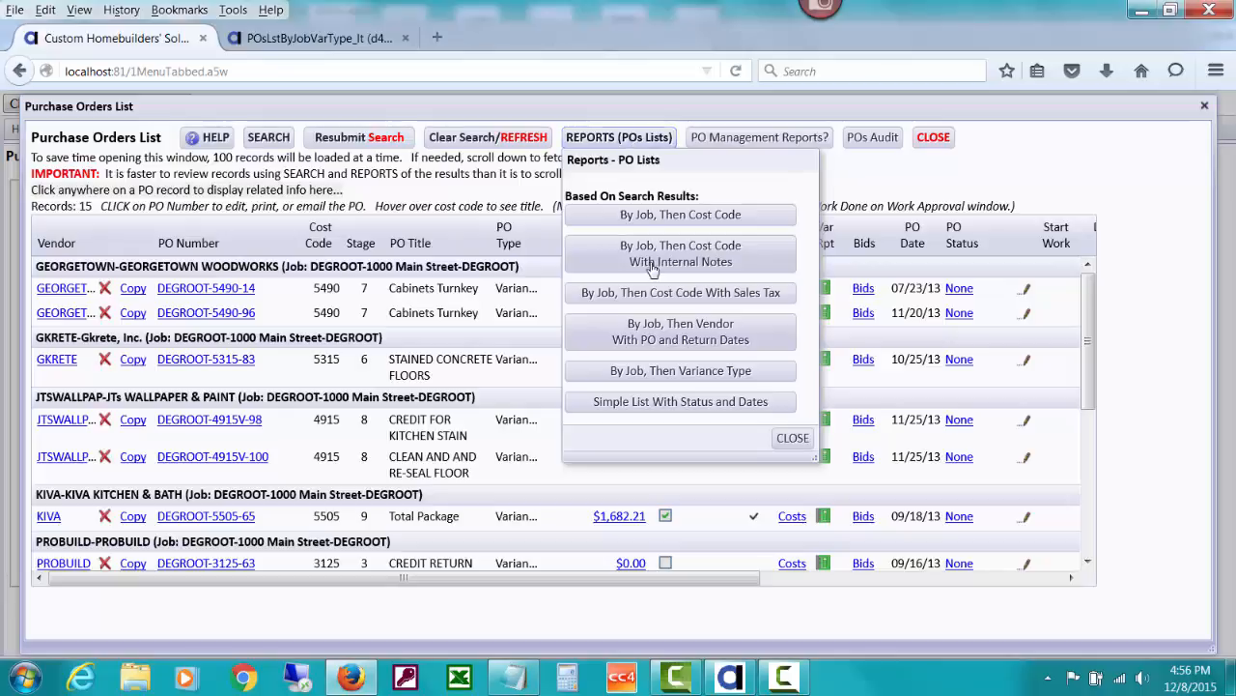
{"action": "left_click", "coordinate": [699, 376]}
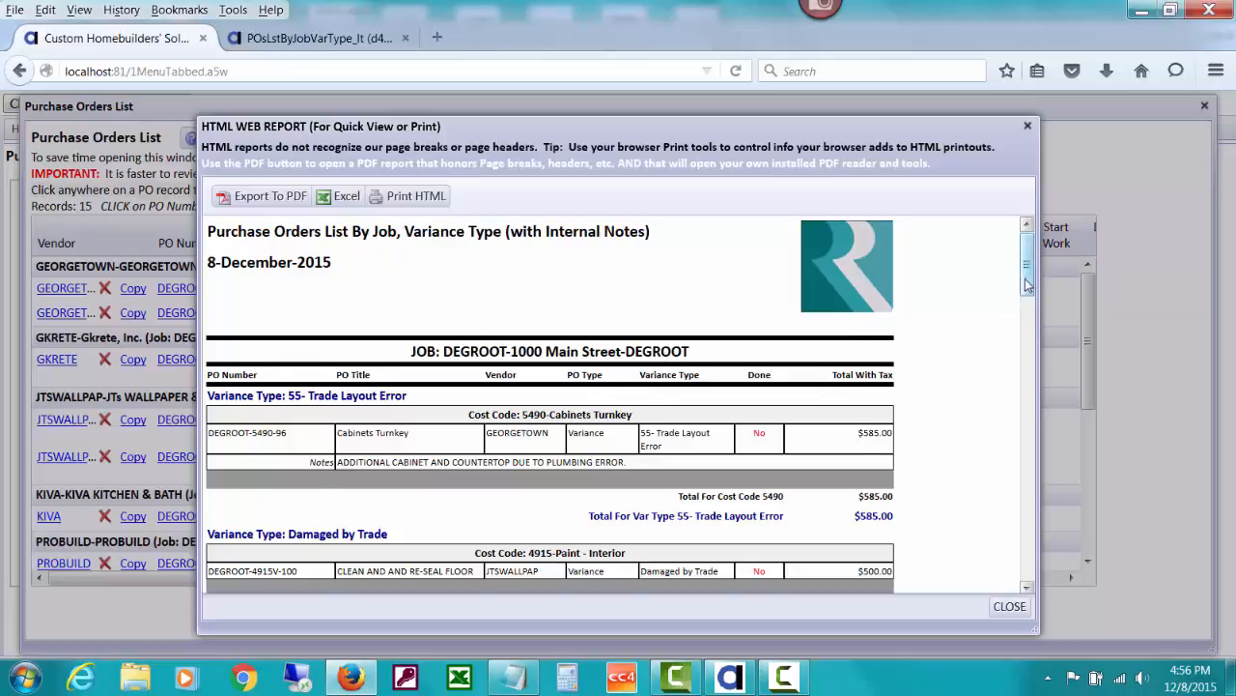
{"action": "left_click_drag", "start_coordinate": [1027, 283], "coordinate": [1031, 428]}
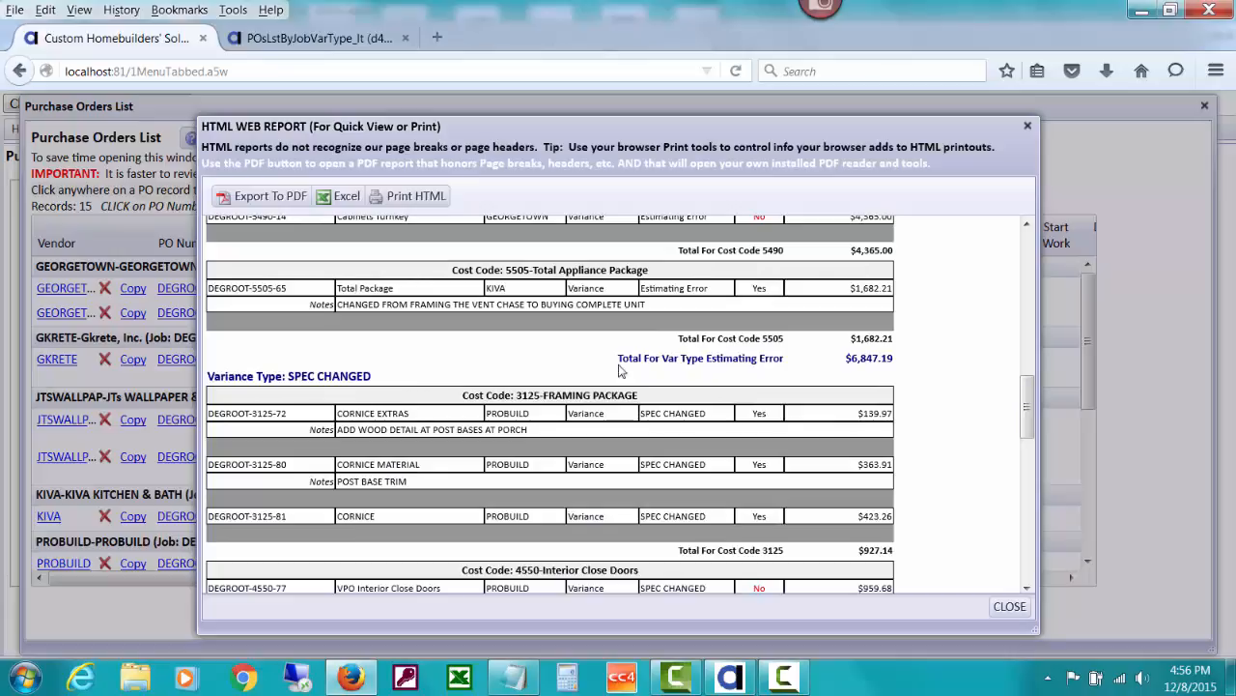
{"action": "left_click_drag", "start_coordinate": [1032, 411], "coordinate": [1055, 543]}
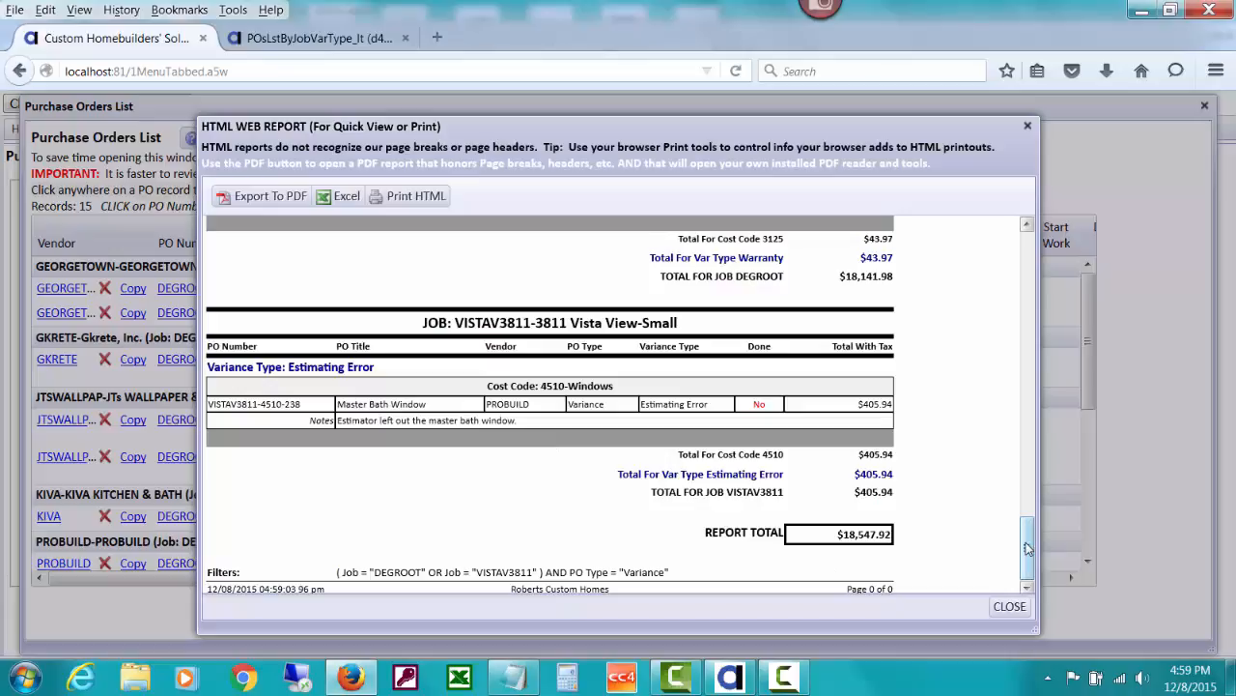
{"action": "left_click_drag", "start_coordinate": [1027, 546], "coordinate": [1027, 497]}
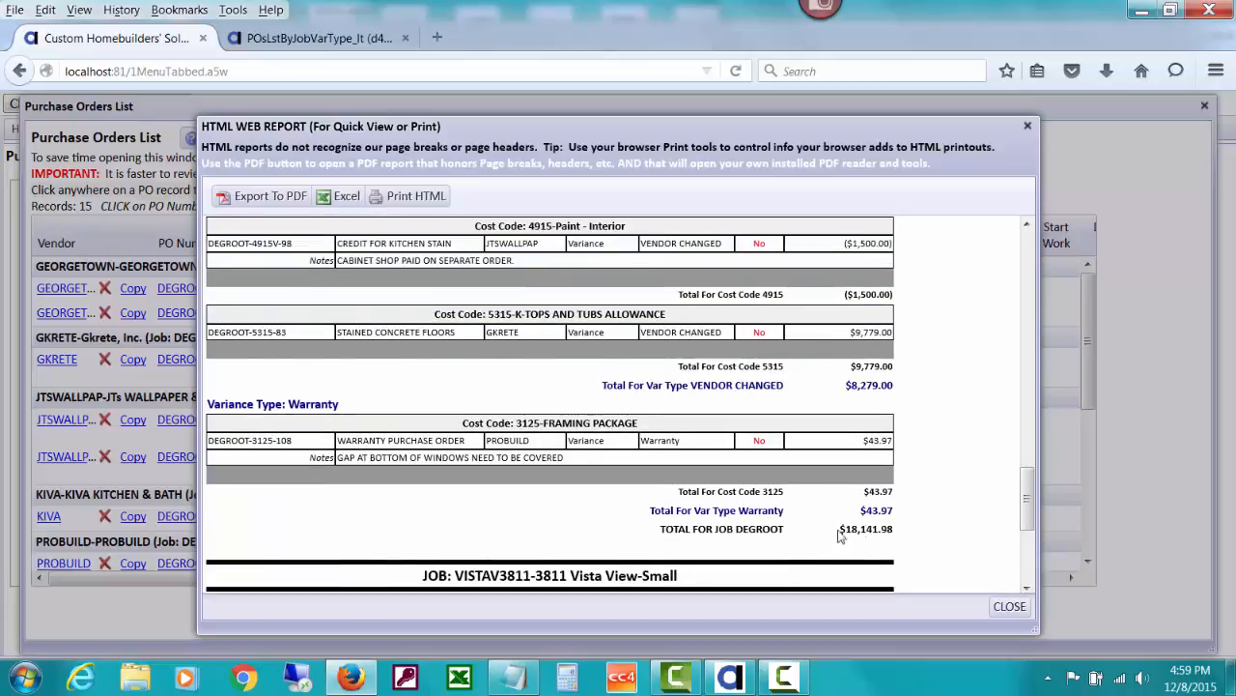
{"action": "left_click_drag", "start_coordinate": [1027, 494], "coordinate": [1019, 537]}
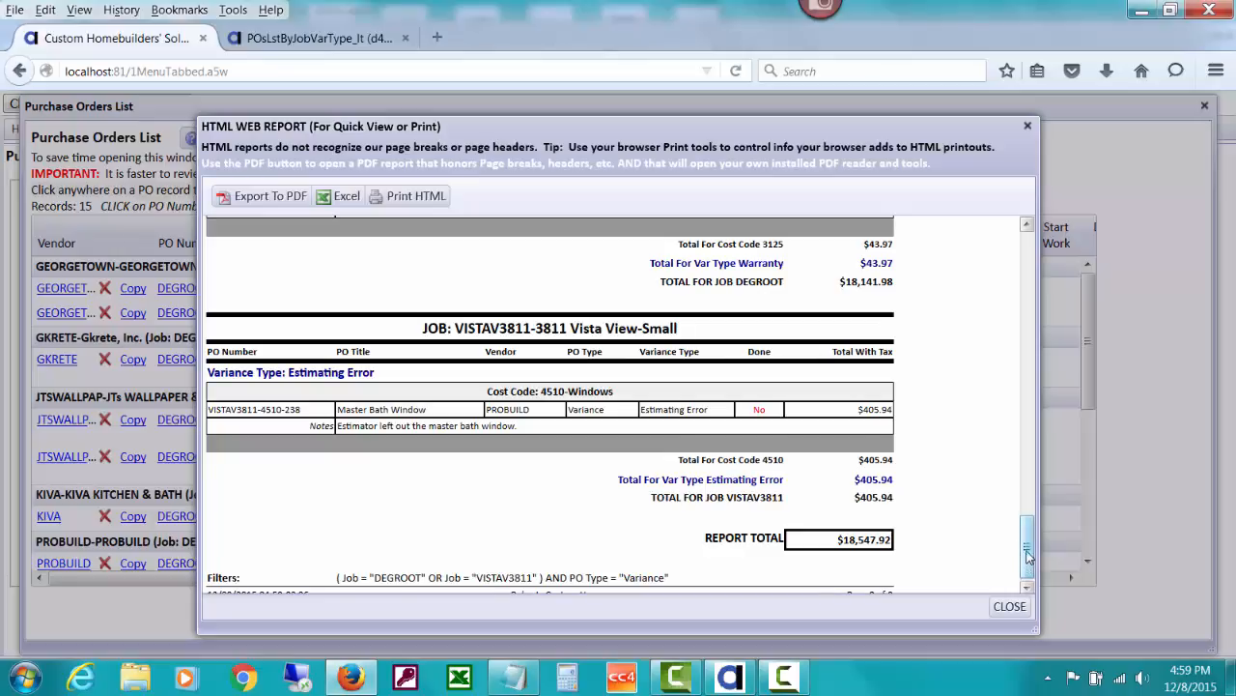
{"action": "left_click_drag", "start_coordinate": [1028, 555], "coordinate": [1028, 263]}
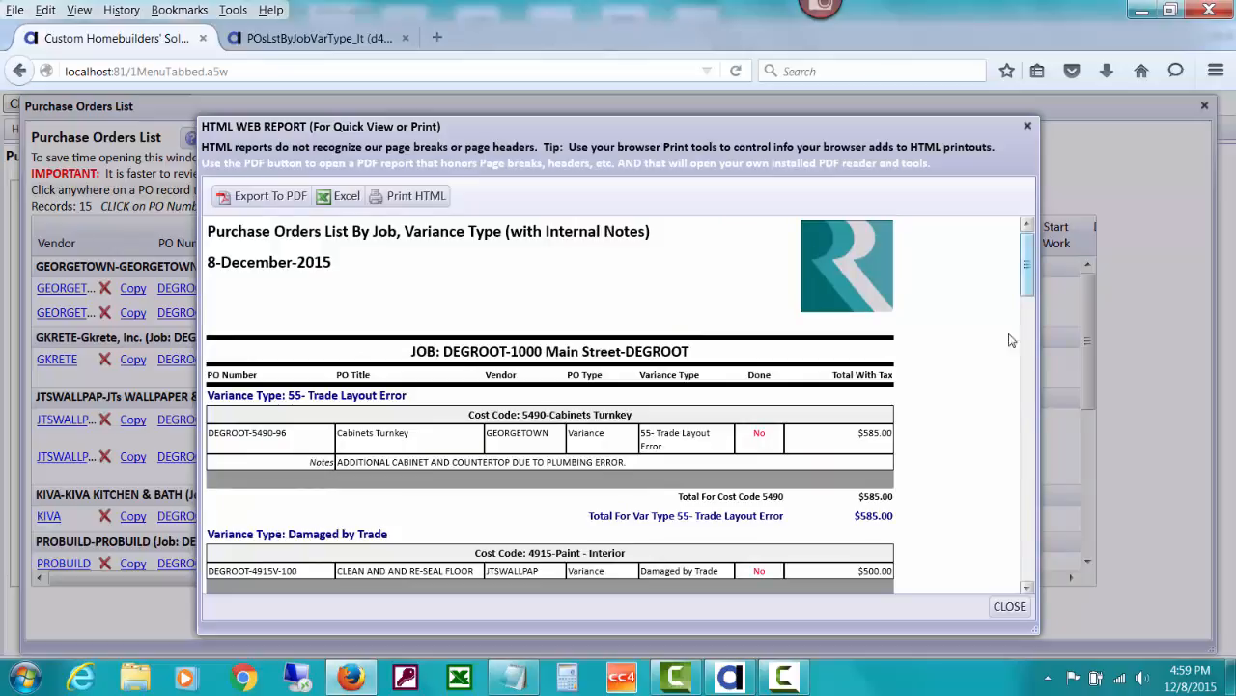